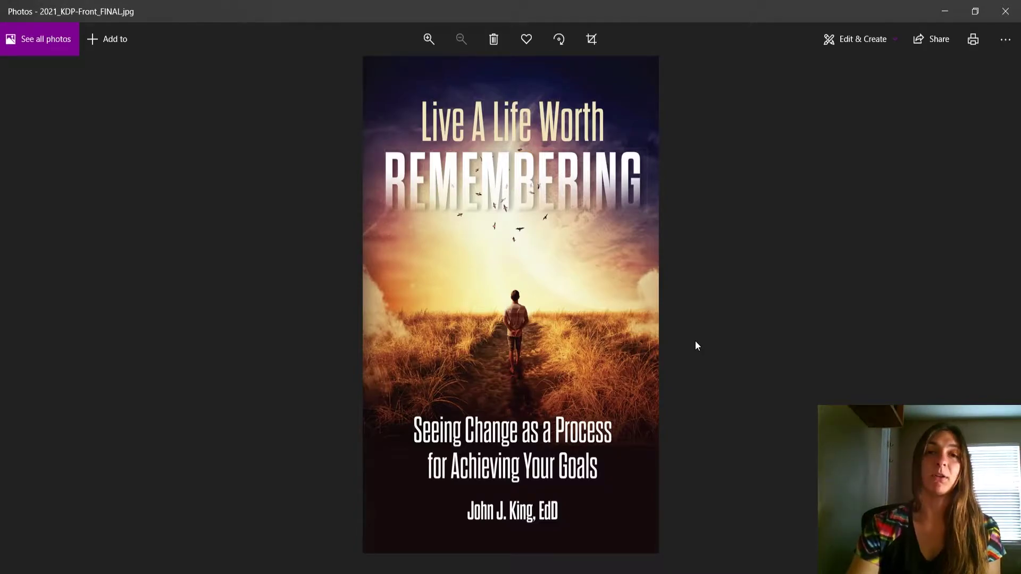
- Compare the flat front cover image with the finished 3D book mockup image
key(Right)
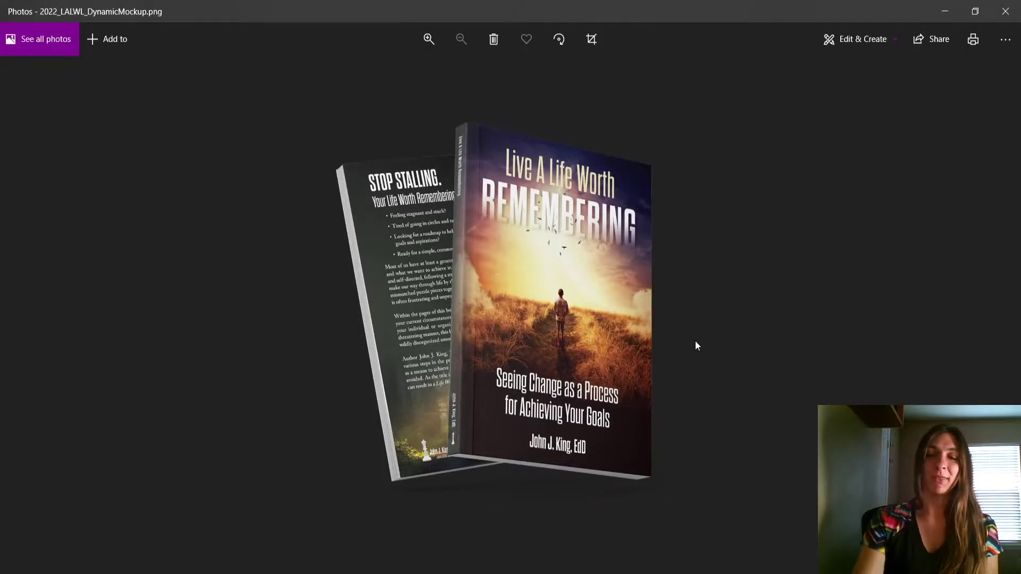
key(Left)
key(Right)
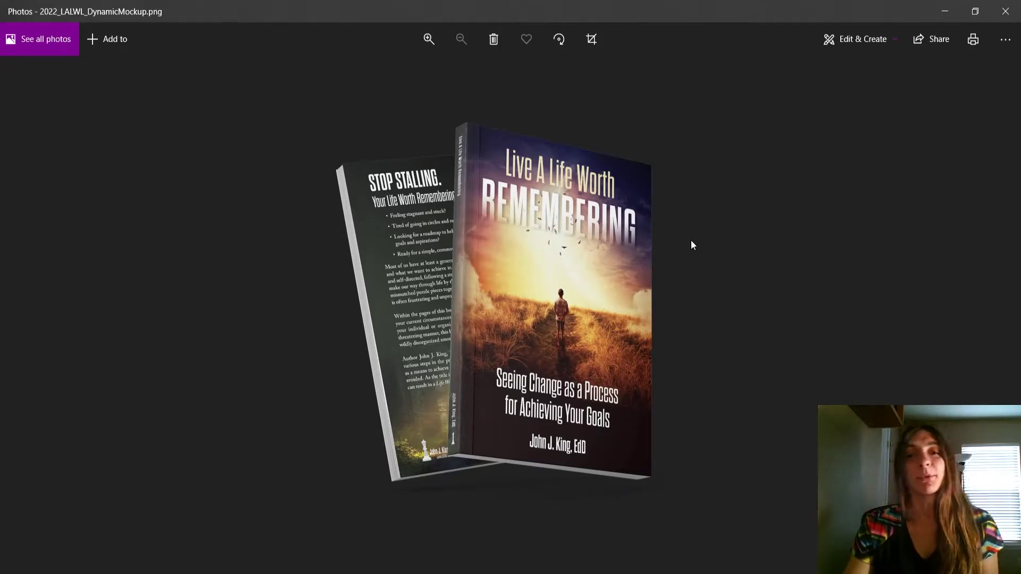
- Switch to Chrome and search Google for "psd mockups"
key(alt+Tab)
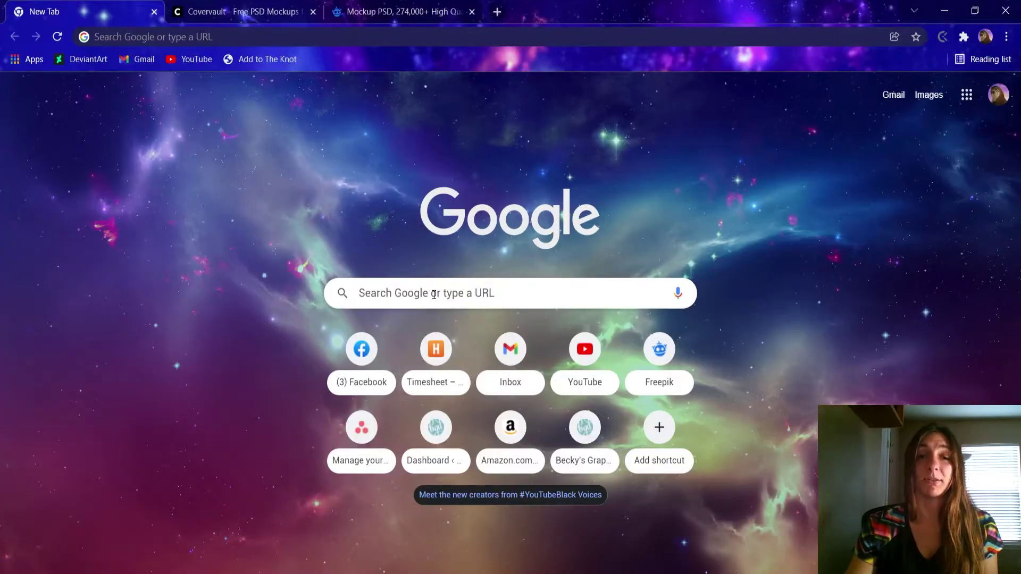
click(434, 294)
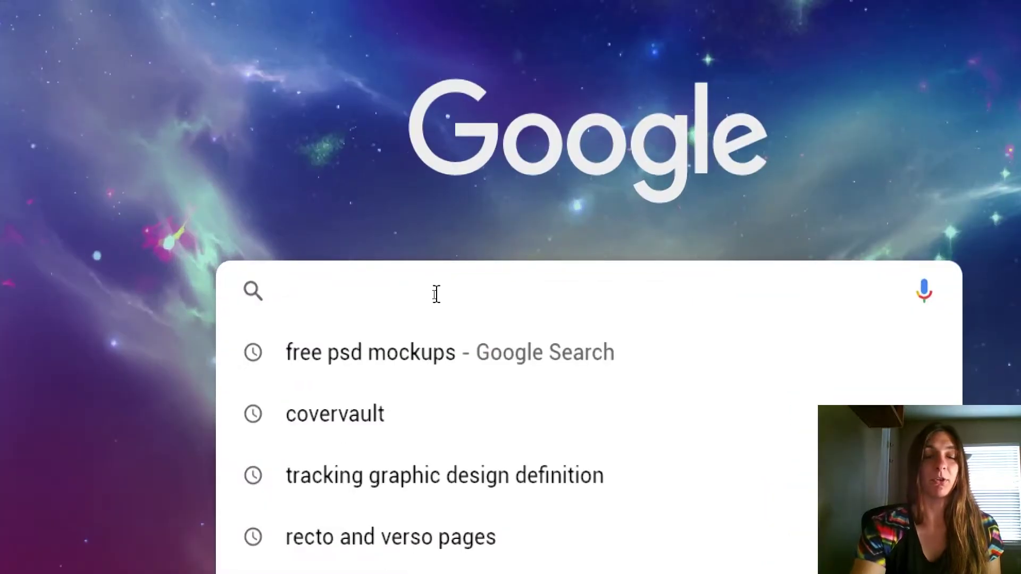
text(psd mock)
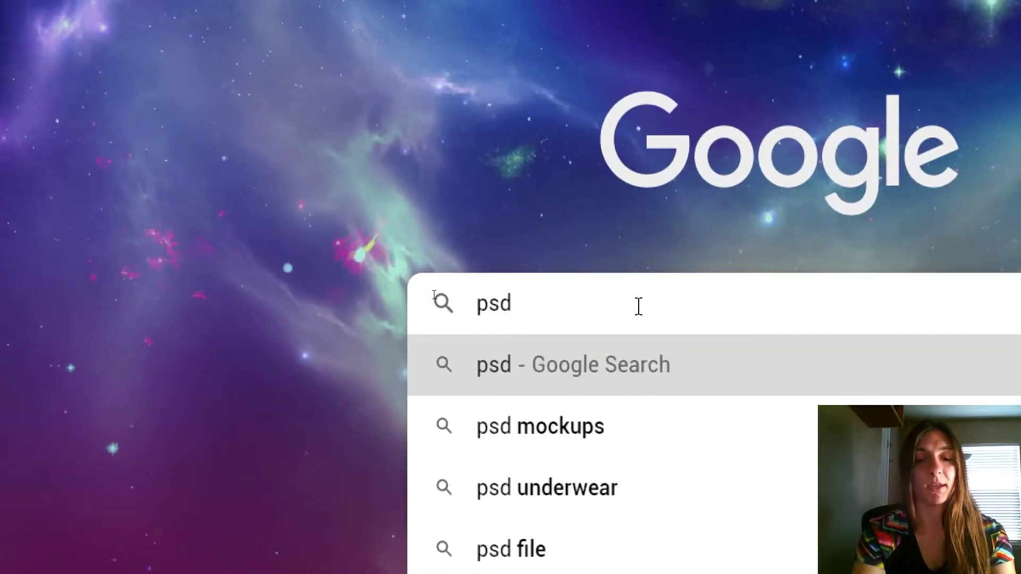
text(ups)
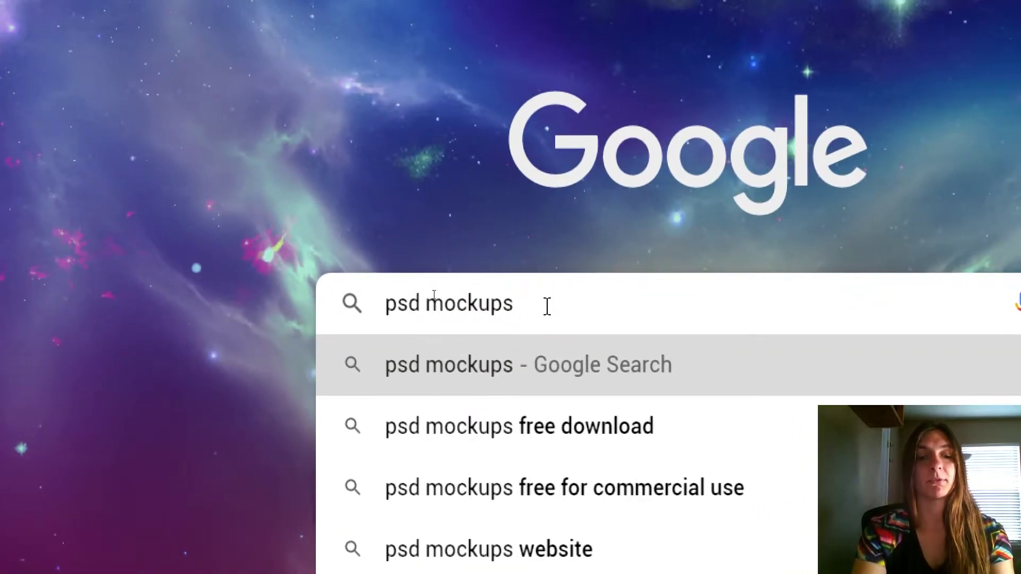
key(Return)
- Look through the search results for mockup sites and open the PSD Mockups | Free Template Mockups result
scroll(432, 294, down, 3)
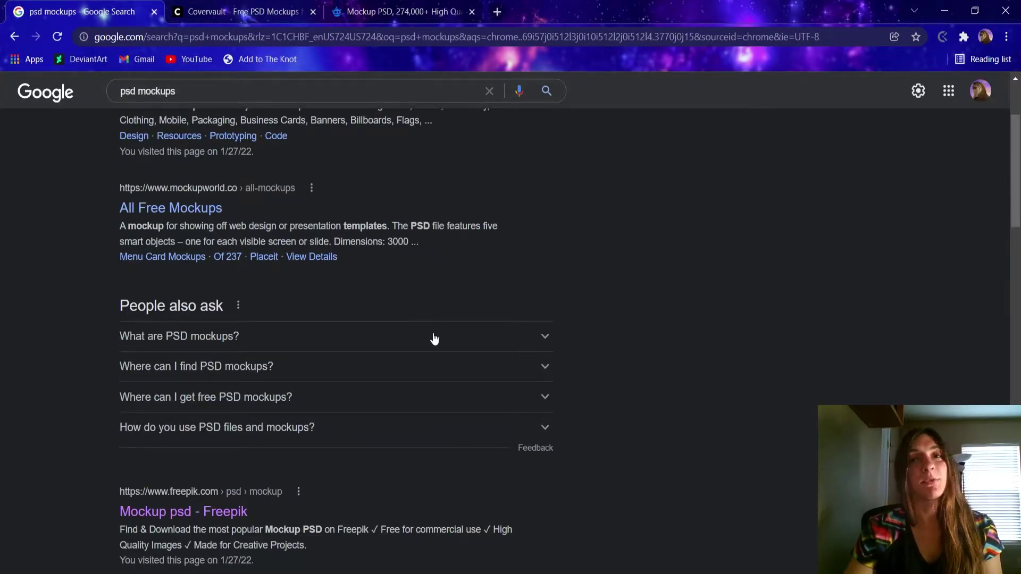
scroll(436, 338, down, 4)
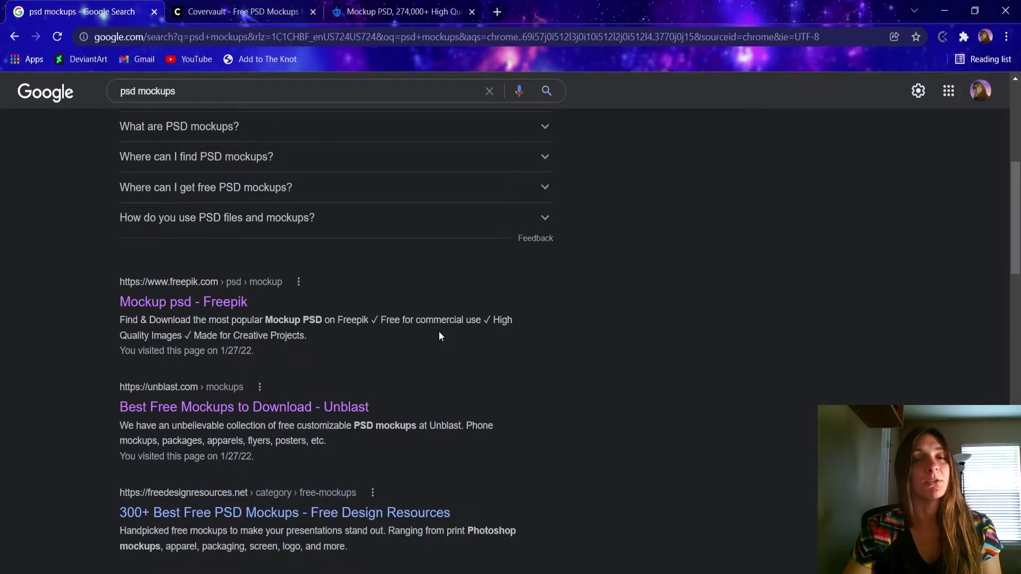
scroll(439, 336, down, 1)
scroll(439, 336, down, 1)
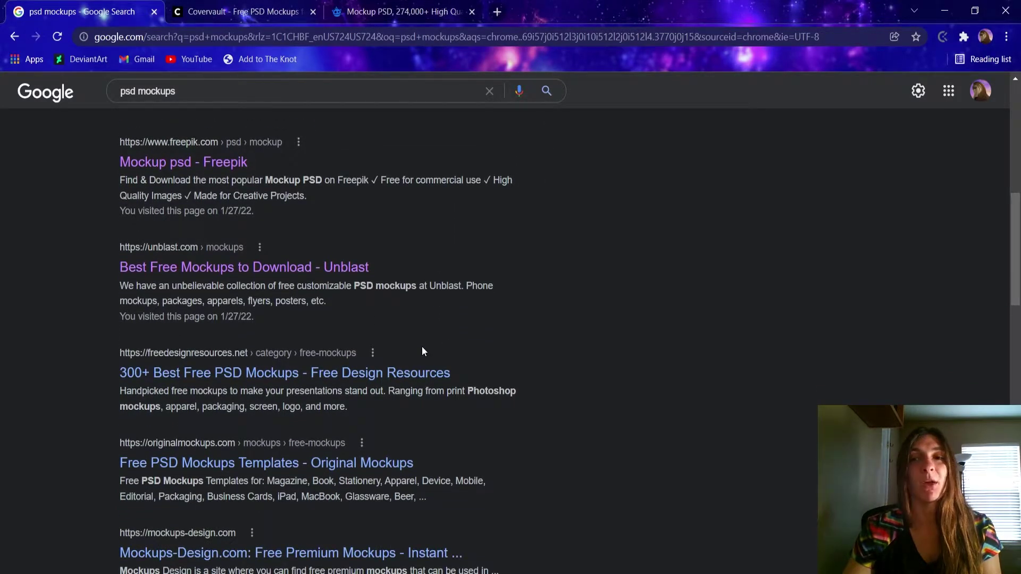
scroll(422, 351, down, 2)
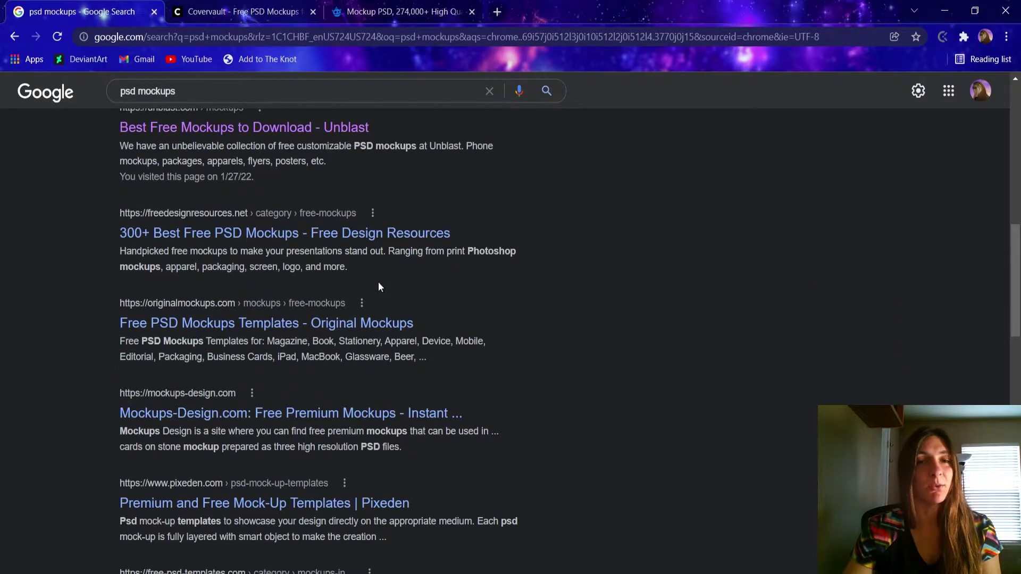
scroll(372, 314, up, 3)
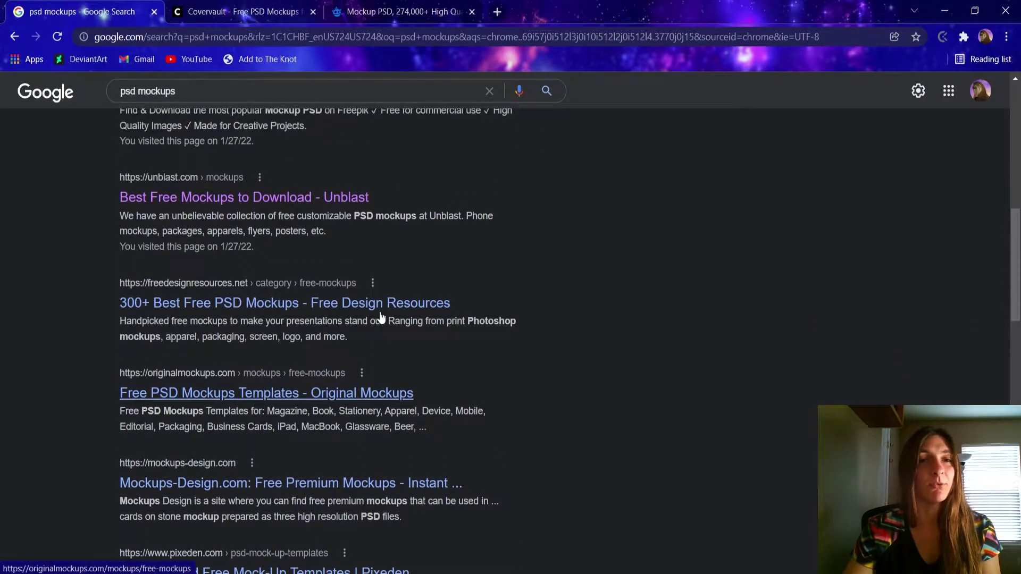
scroll(252, 248, up, 6)
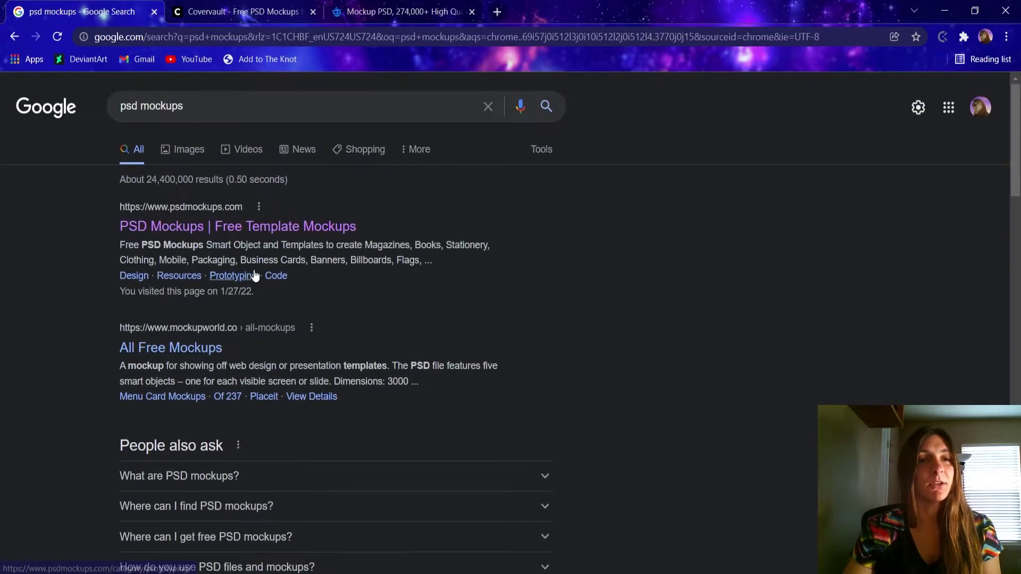
click(243, 229)
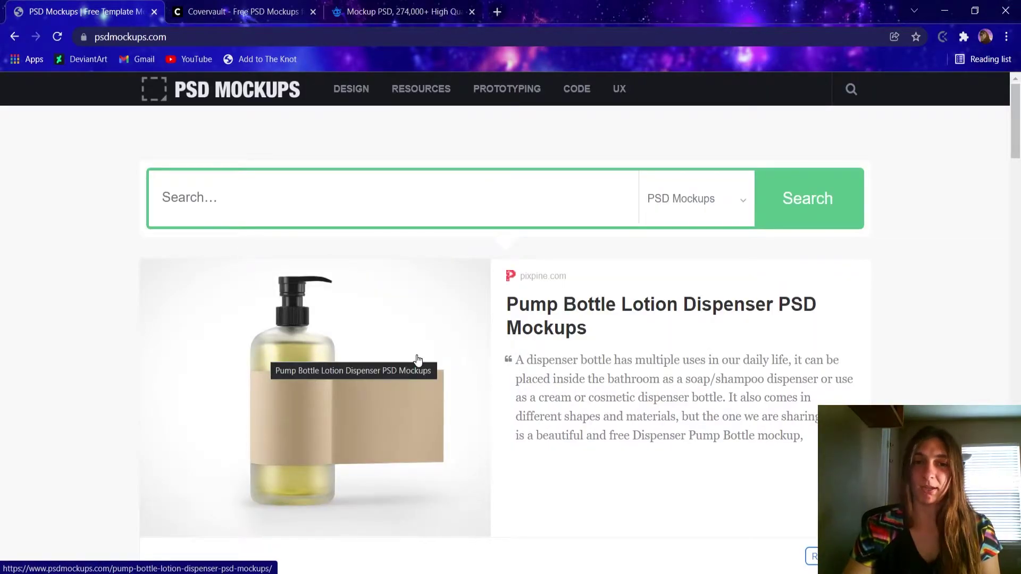
- Browse the mockups on the site's home page and open the Pump Bottle Lotion Dispenser PSD Mockups entry
scroll(681, 416, down, 3)
scroll(683, 416, down, 3)
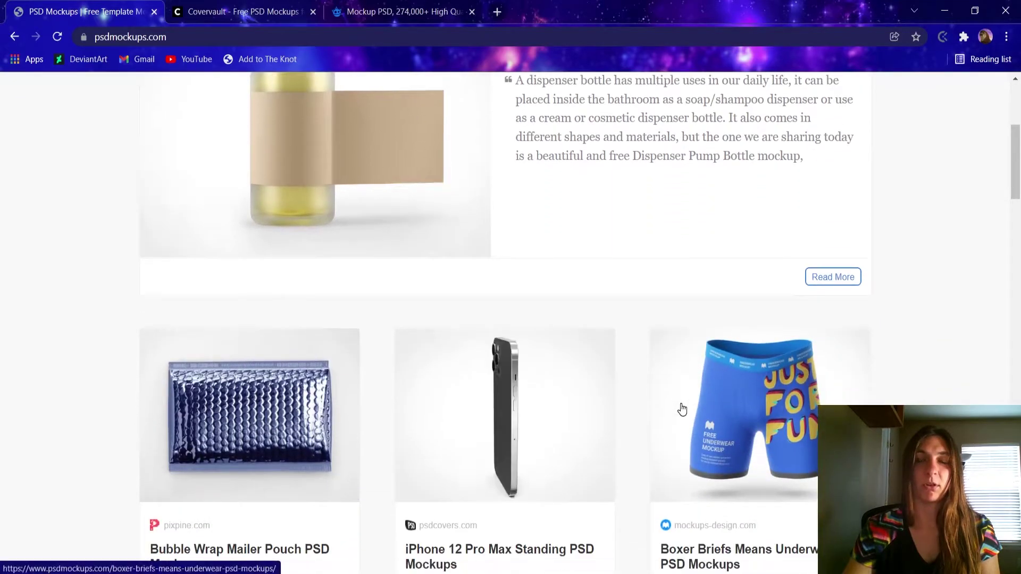
scroll(681, 411, down, 2)
scroll(682, 409, down, 4)
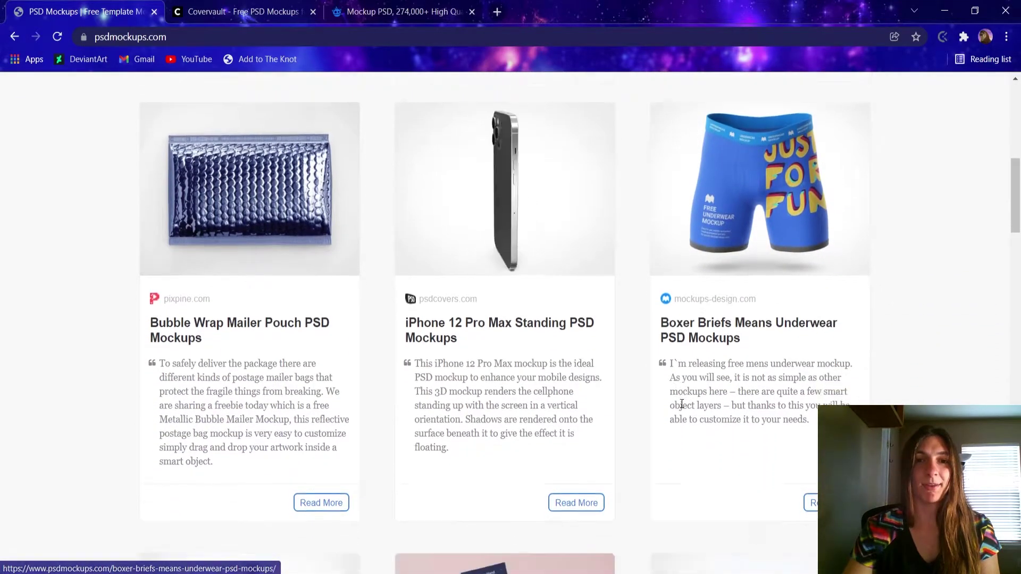
scroll(665, 418, up, 10)
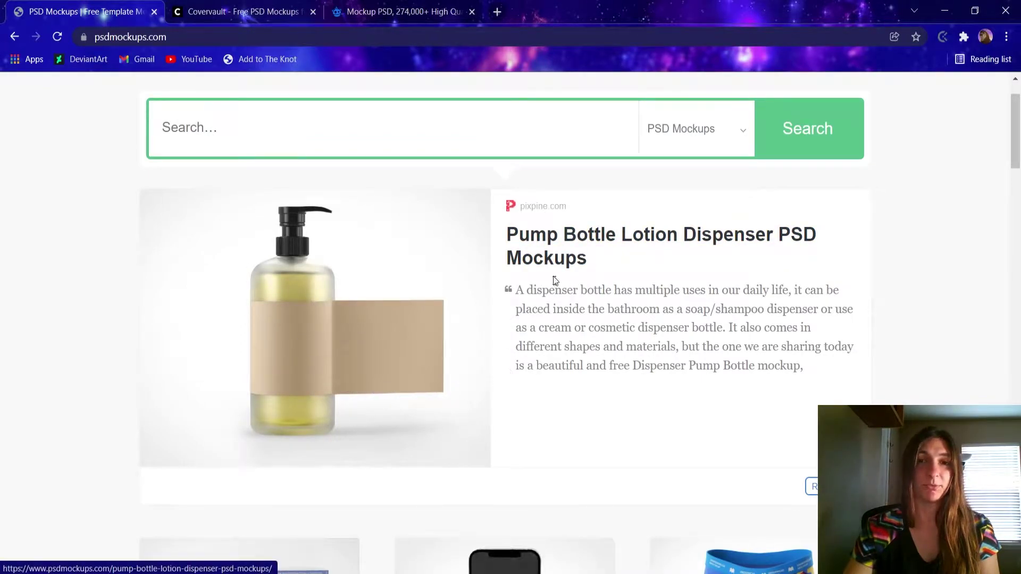
click(549, 254)
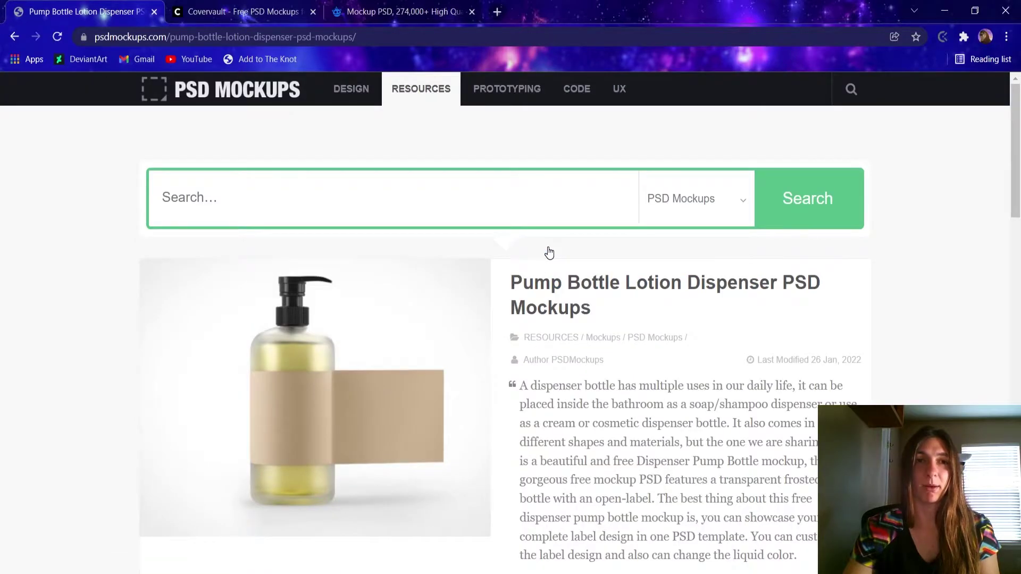
- Follow the mockup's pixpine.com download link and examine the product page's file details, license and download section
scroll(553, 266, down, 5)
scroll(565, 286, up, 1)
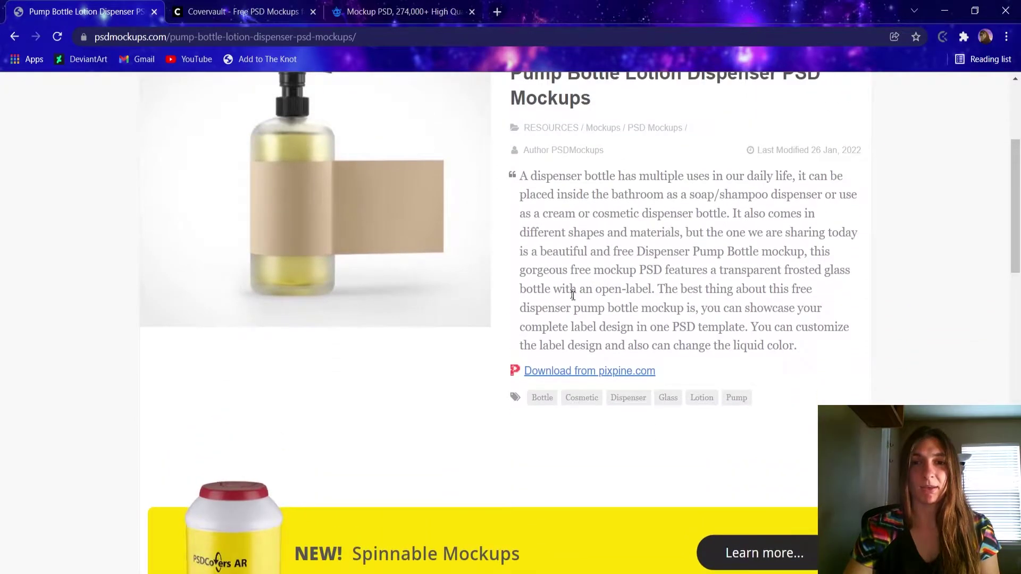
click(604, 372)
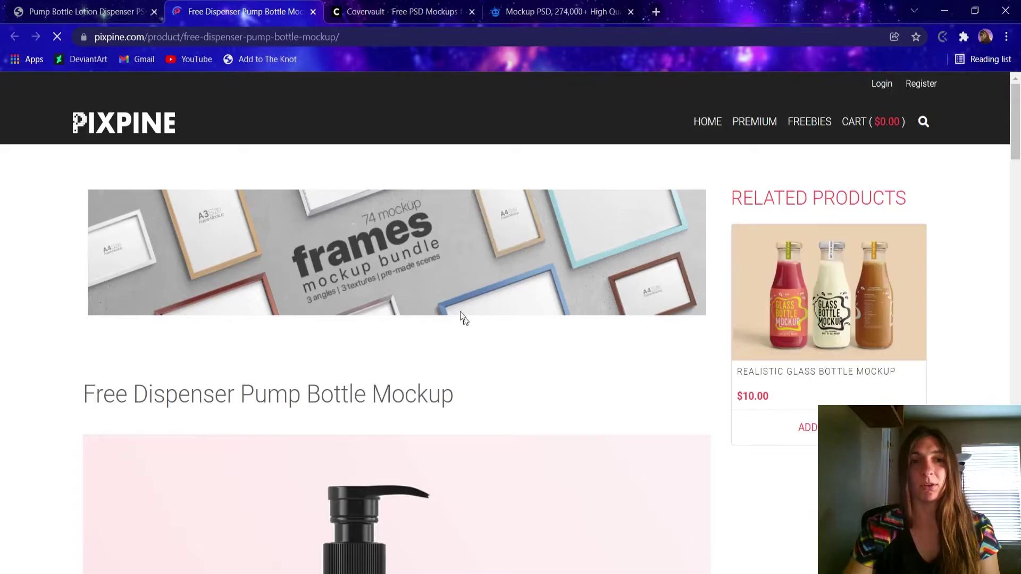
scroll(530, 295, down, 6)
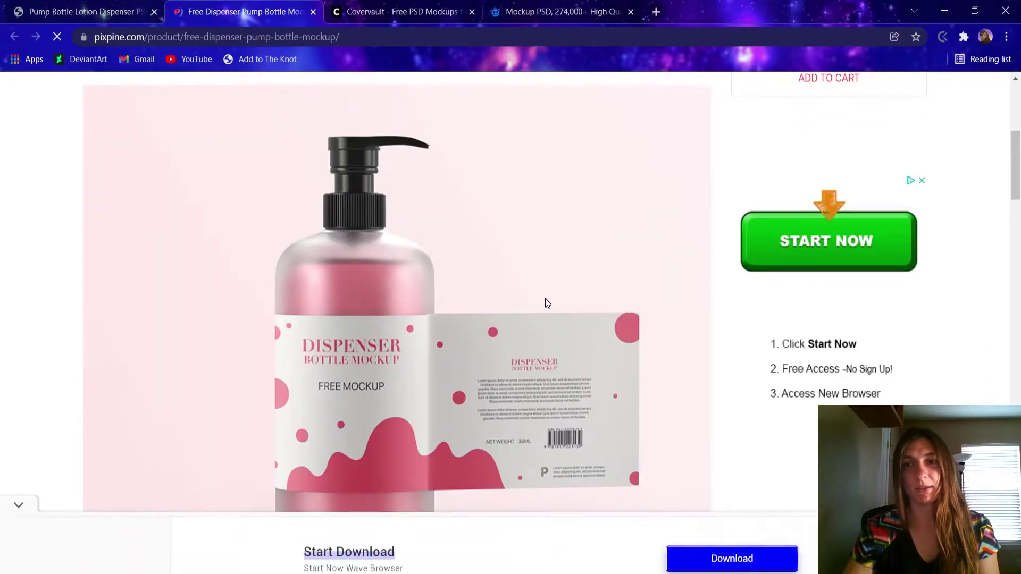
scroll(546, 301, down, 4)
scroll(550, 292, down, 15)
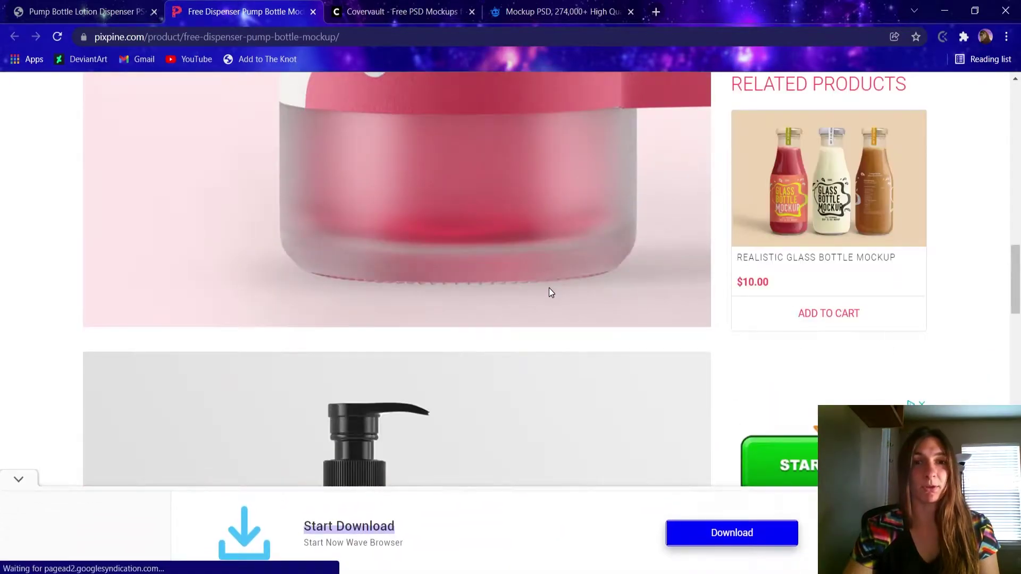
scroll(539, 274, up, 3)
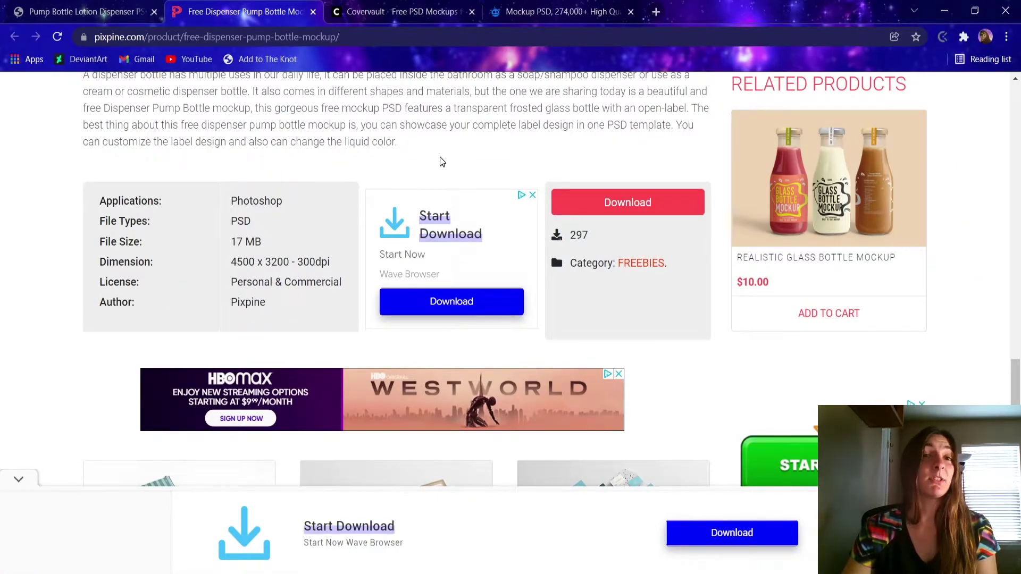
- Go to the already open Covervault site and filter its mockups by the 6 x 9 in. cover size
click(390, 6)
scroll(569, 209, down, 1)
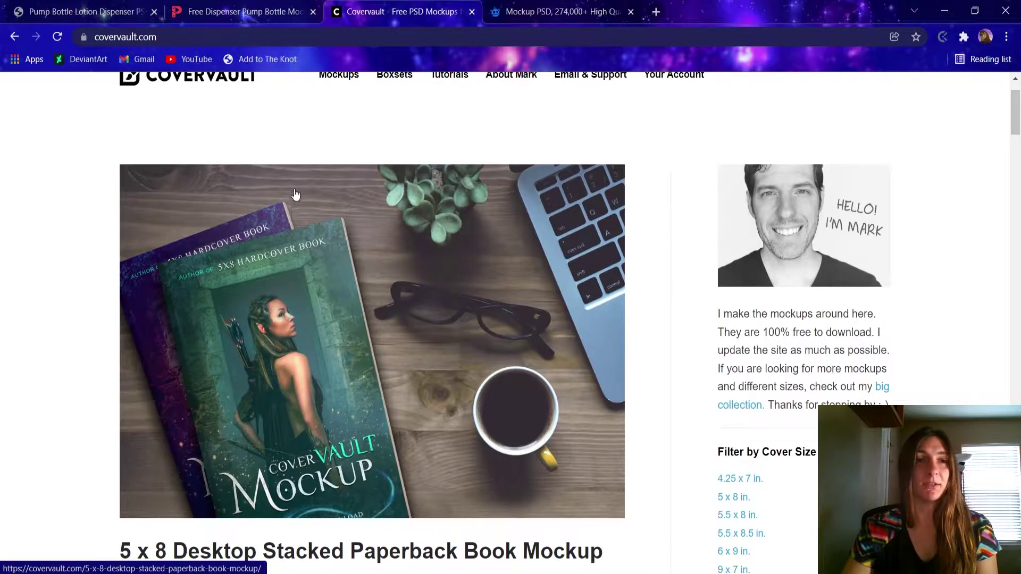
scroll(295, 195, up, 1)
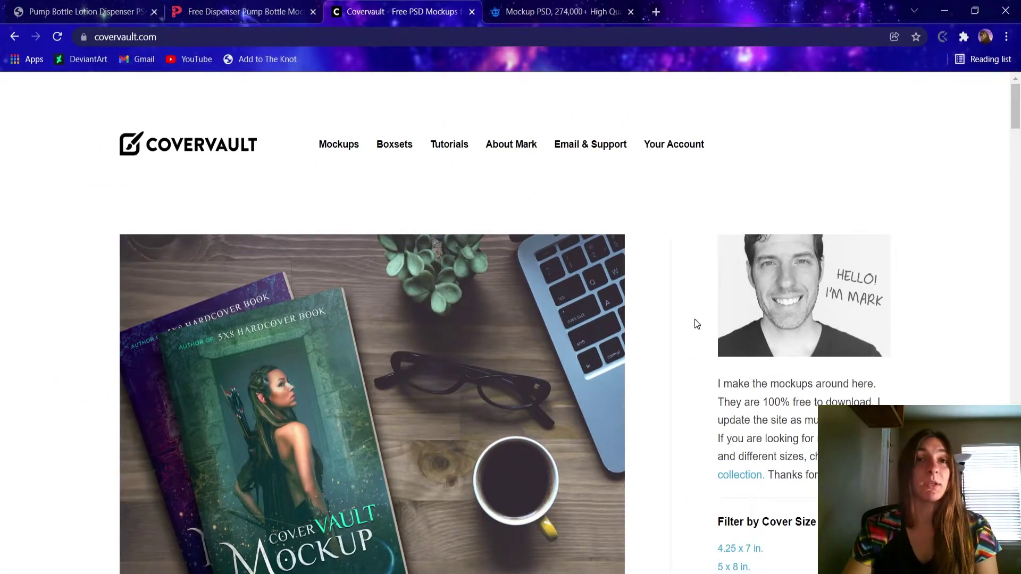
scroll(696, 324, down, 4)
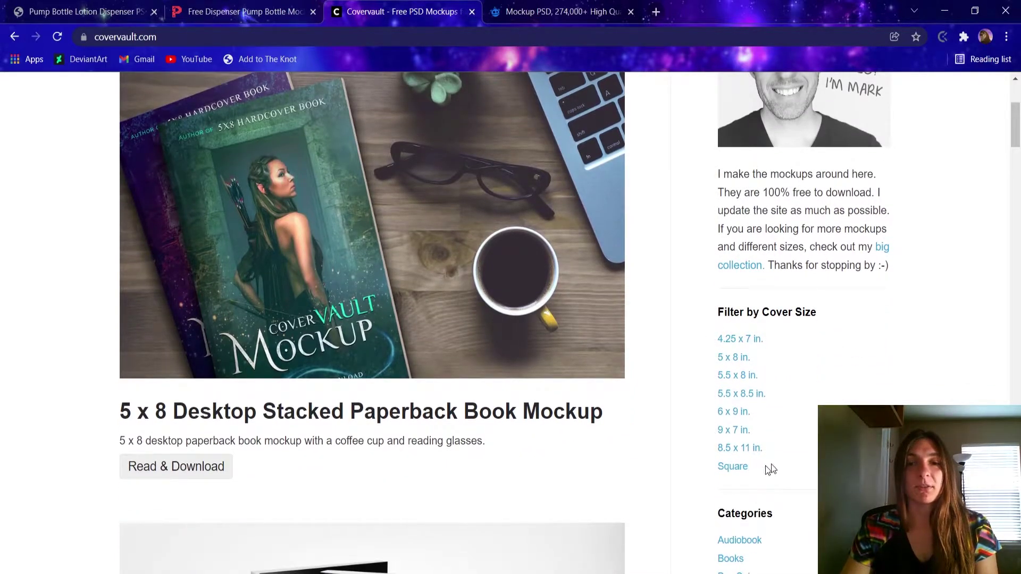
scroll(797, 409, down, 4)
scroll(800, 373, up, 3)
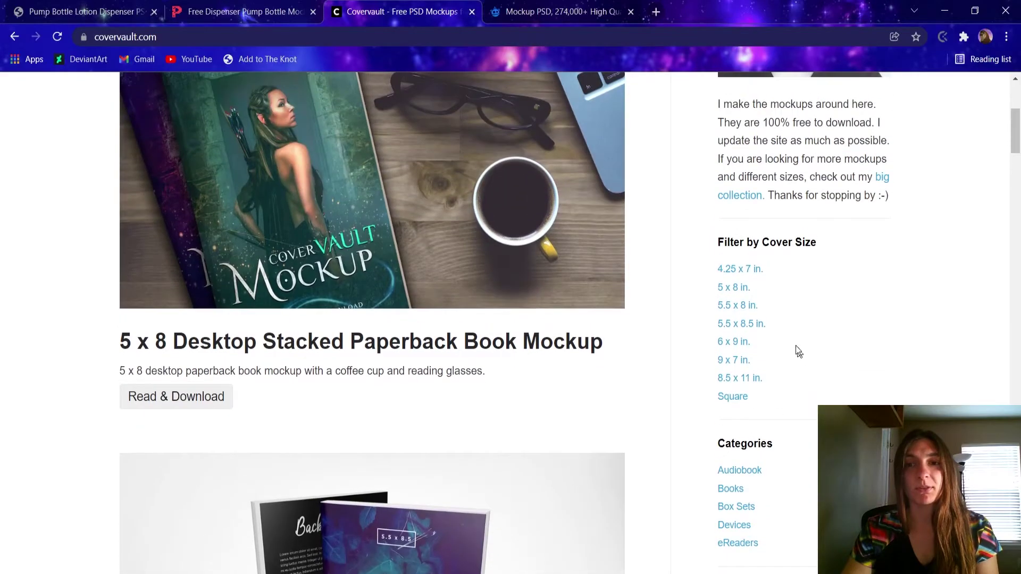
click(736, 342)
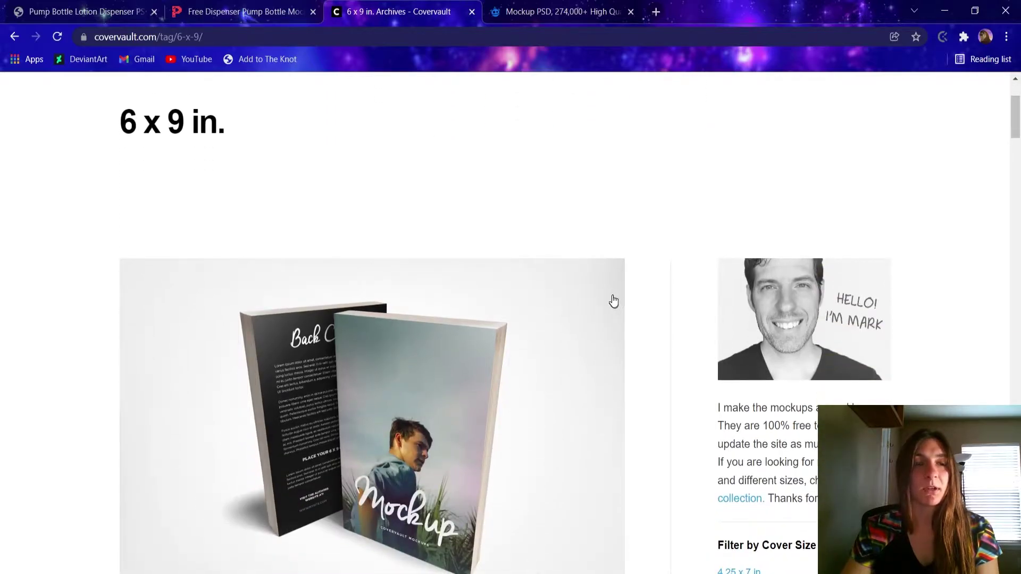
- Look through the 6 x 9 in. book mockups and return to the 6 x 9 Front & Back Paperback Book Mockup
scroll(621, 302, down, 1)
scroll(621, 302, down, 15)
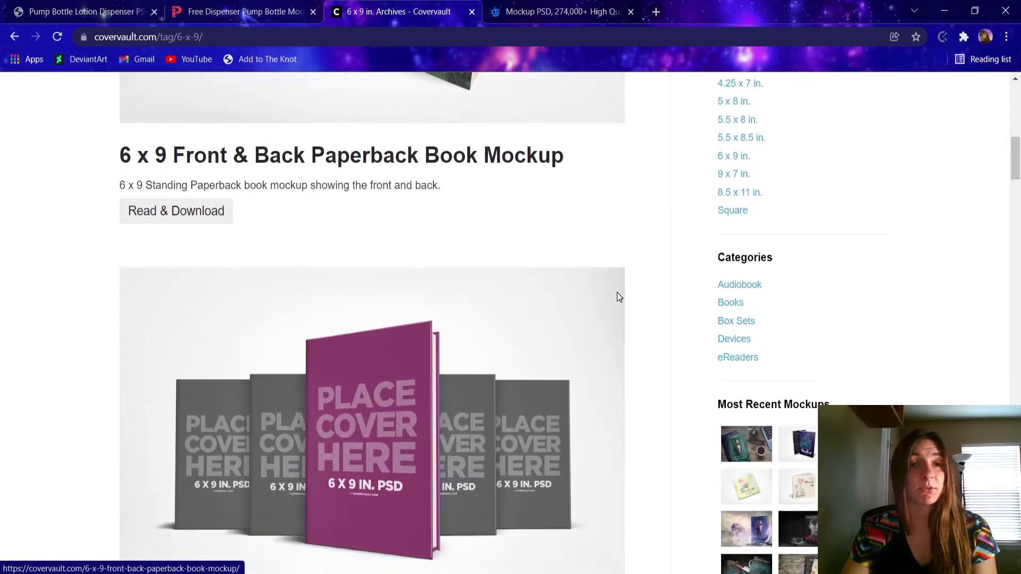
scroll(617, 297, down, 20)
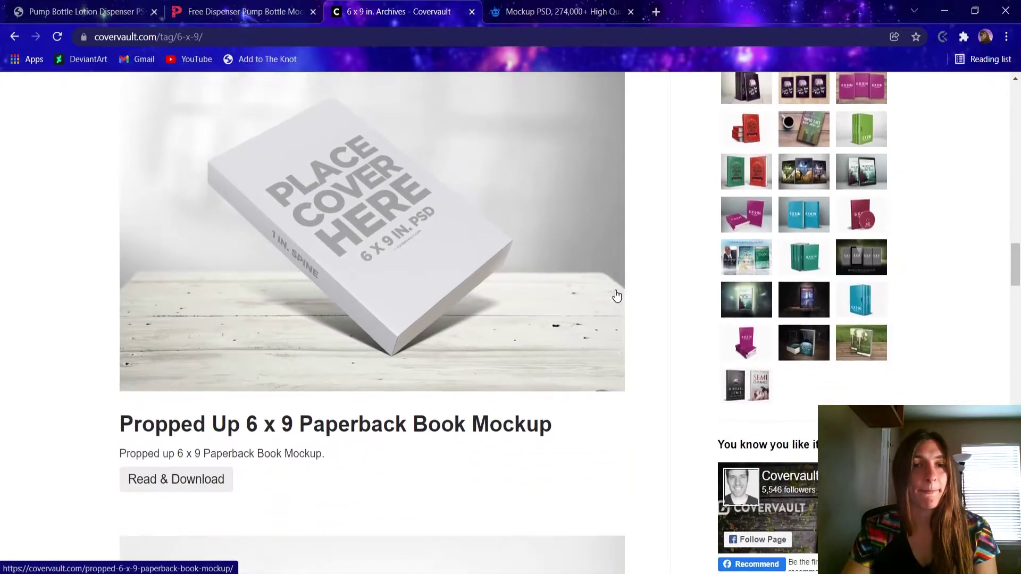
scroll(621, 297, down, 10)
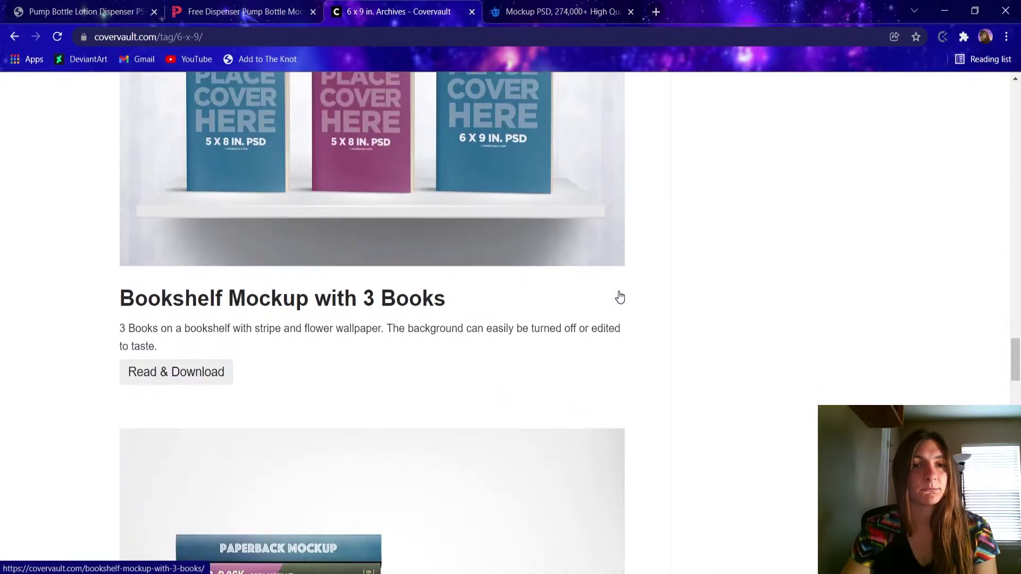
scroll(619, 296, up, 15)
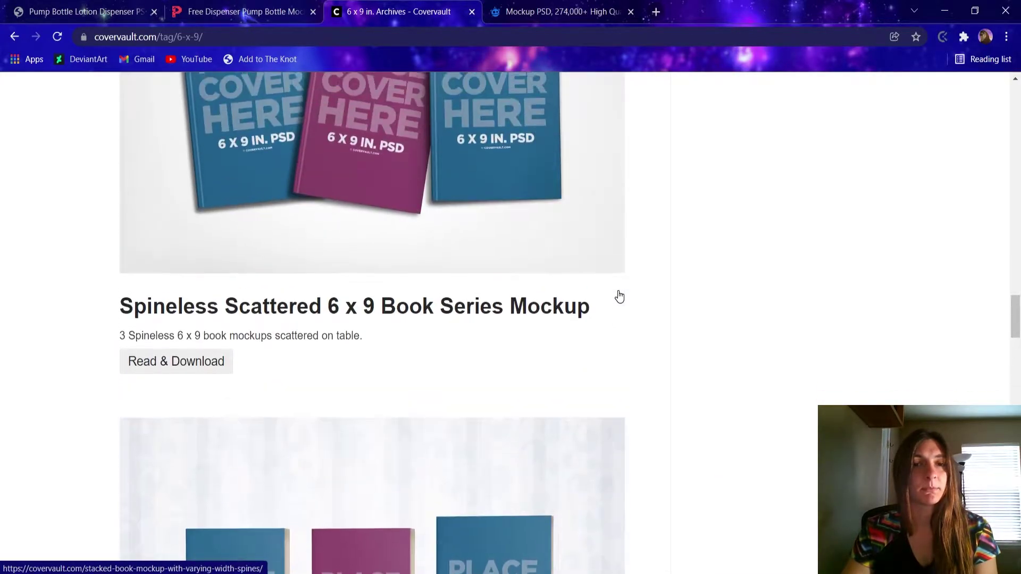
scroll(619, 296, up, 15)
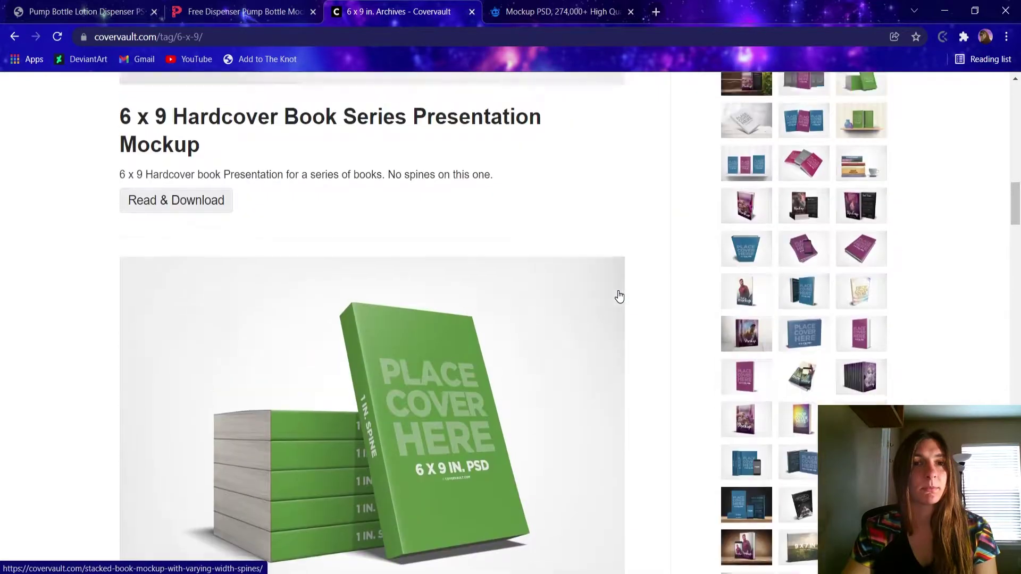
scroll(619, 296, up, 2)
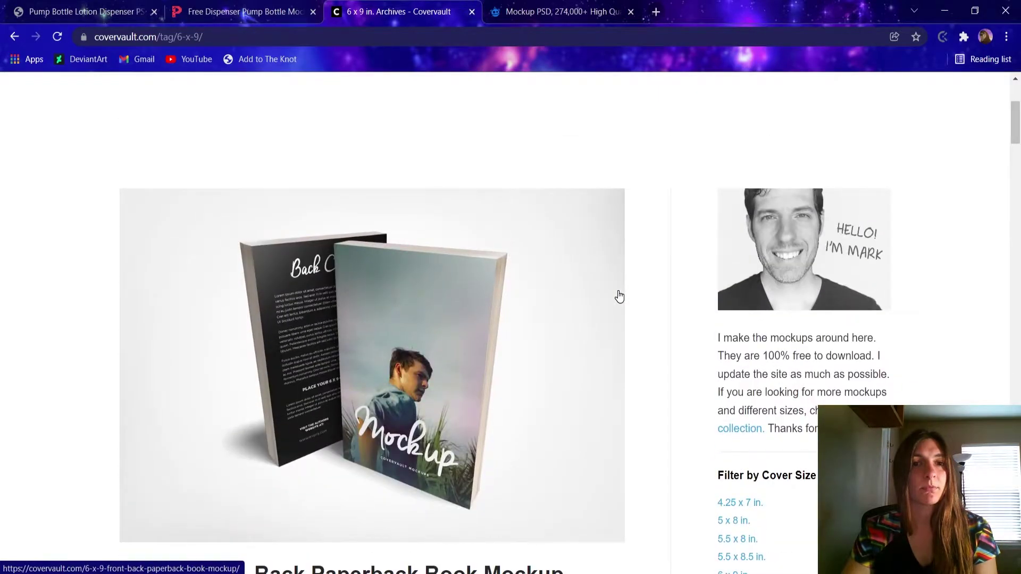
scroll(619, 296, up, 1)
scroll(620, 296, down, 2)
scroll(619, 296, down, 1)
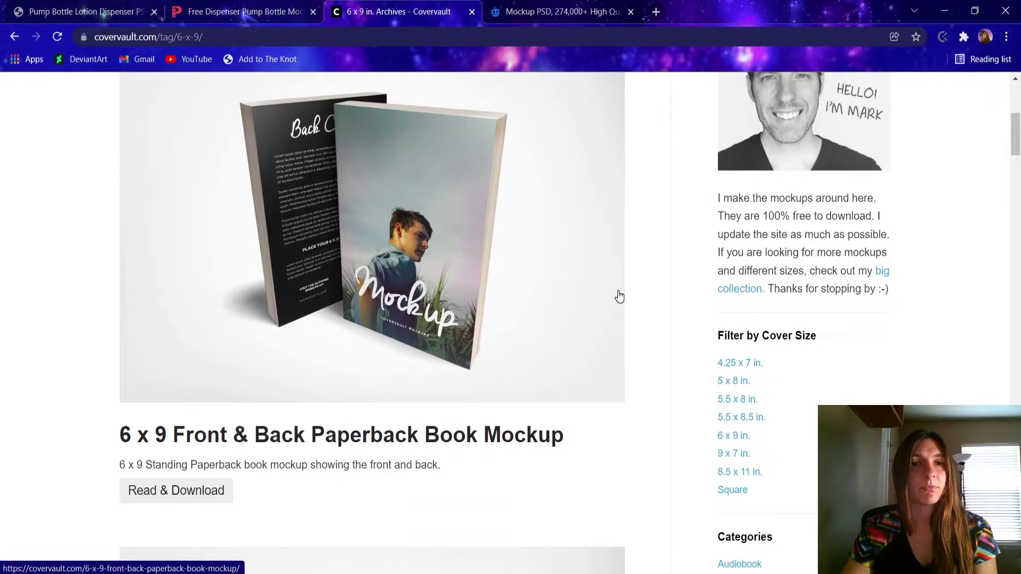
scroll(617, 297, down, 1)
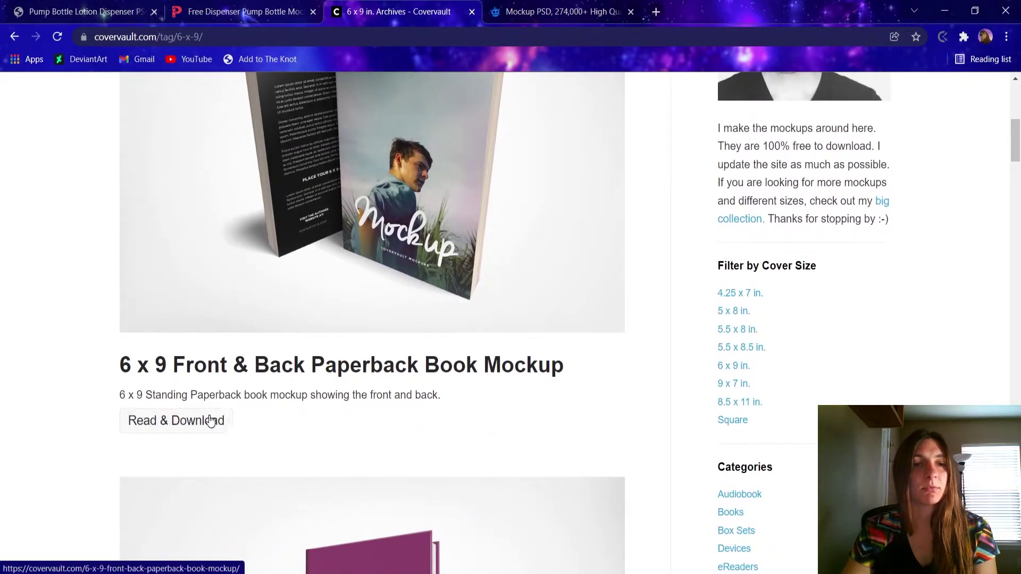
- Open the 6 x 9 Front & Back Paperback Book Mockup page and download its Photoshop PSD
click(209, 421)
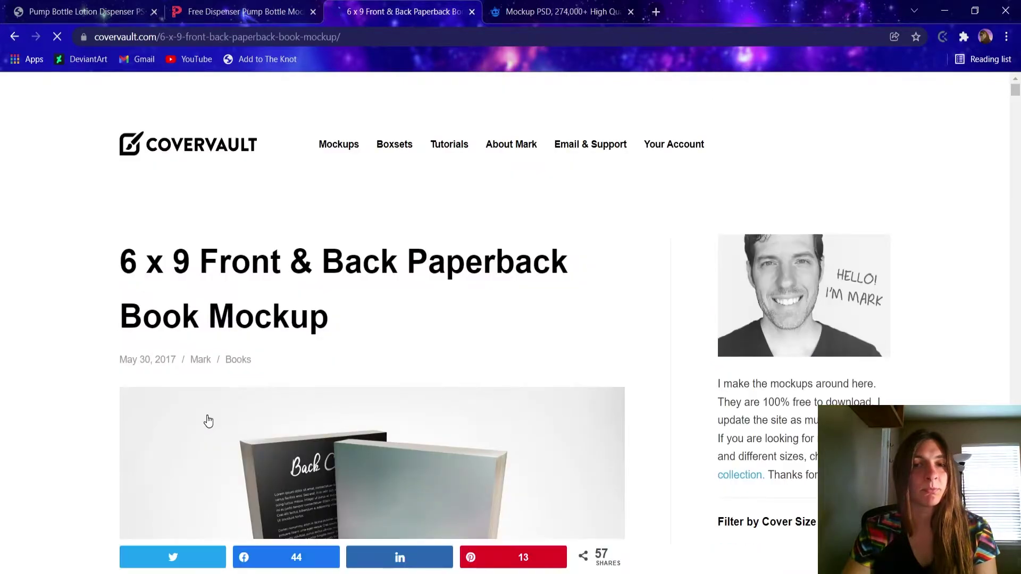
scroll(212, 415, down, 2)
scroll(213, 417, down, 8)
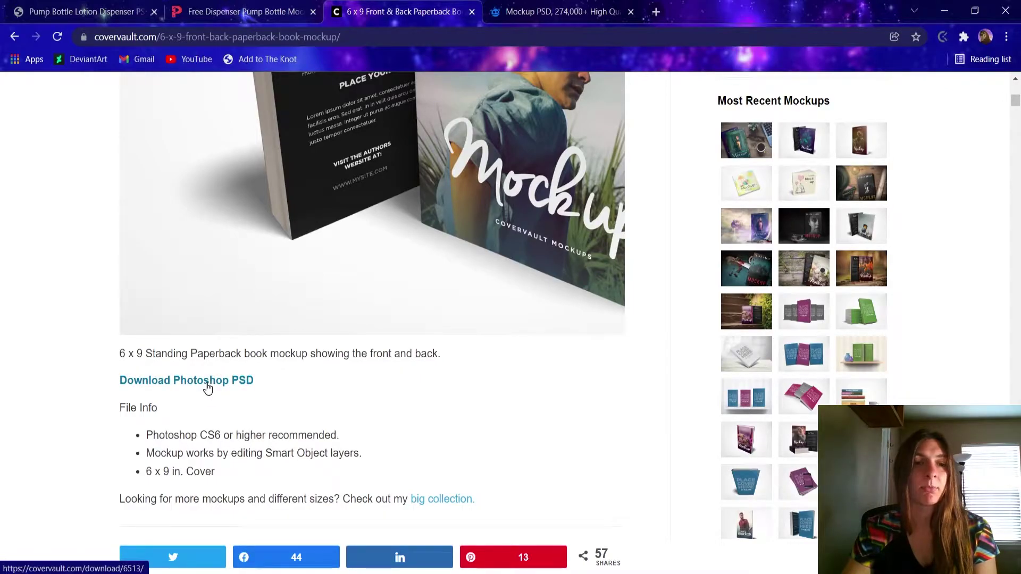
click(207, 388)
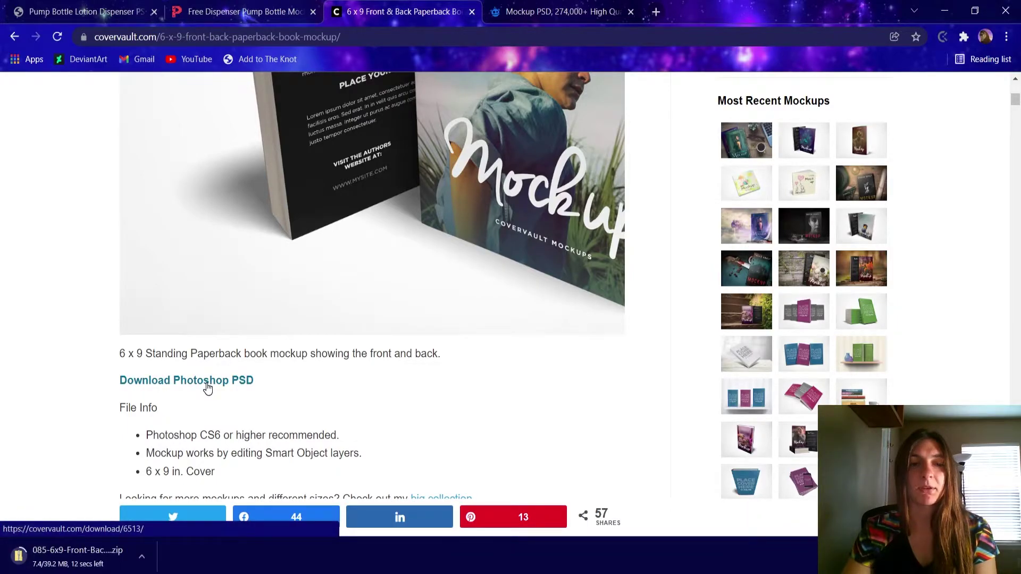
- Go to the already open Freepik mockup PSD results and look through the kinds of mockups offered
click(551, 3)
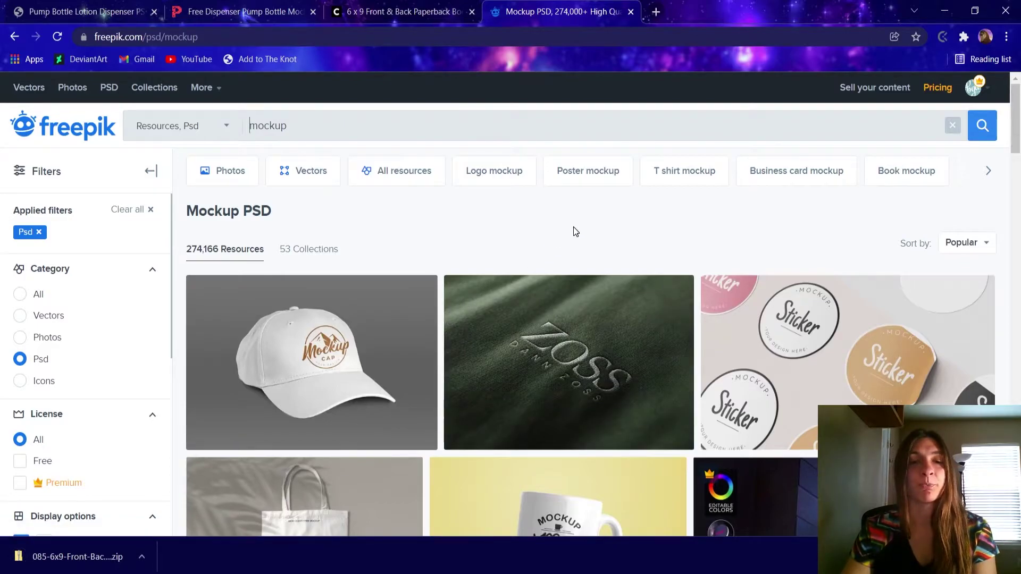
scroll(573, 226, down, 4)
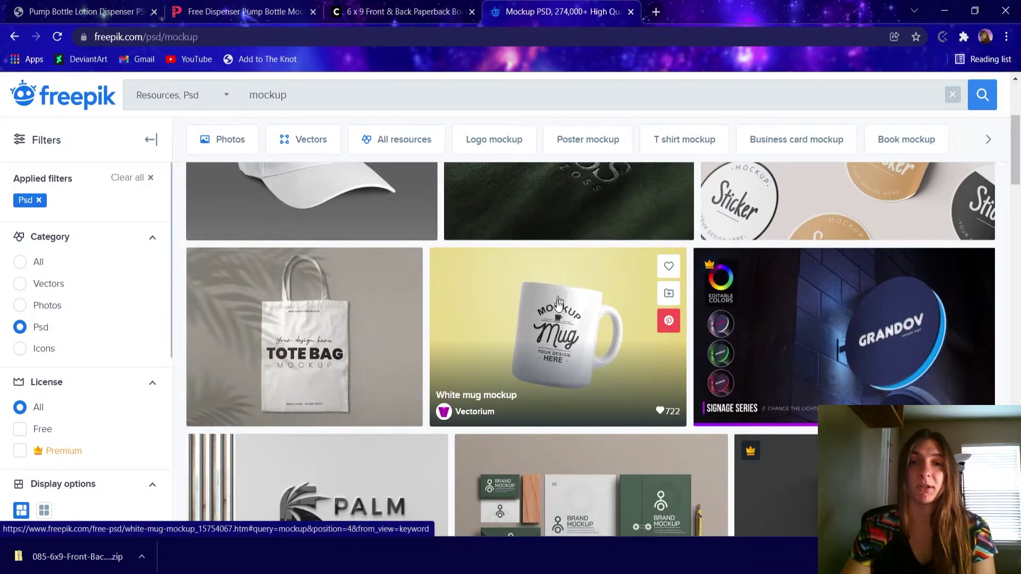
scroll(529, 367, up, 4)
scroll(549, 348, down, 6)
scroll(549, 349, down, 5)
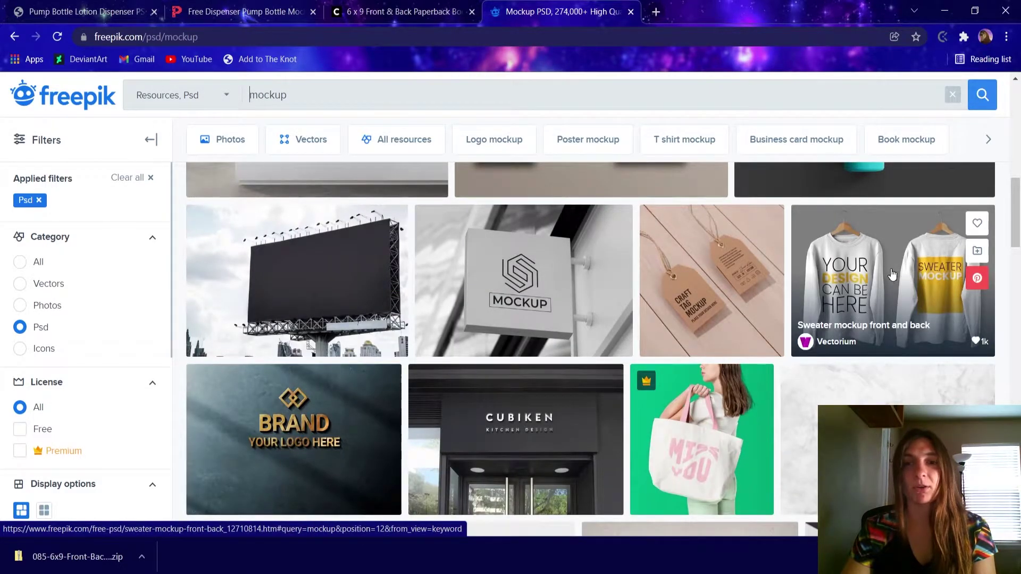
scroll(703, 234, down, 1)
scroll(708, 302, down, 4)
scroll(708, 301, down, 4)
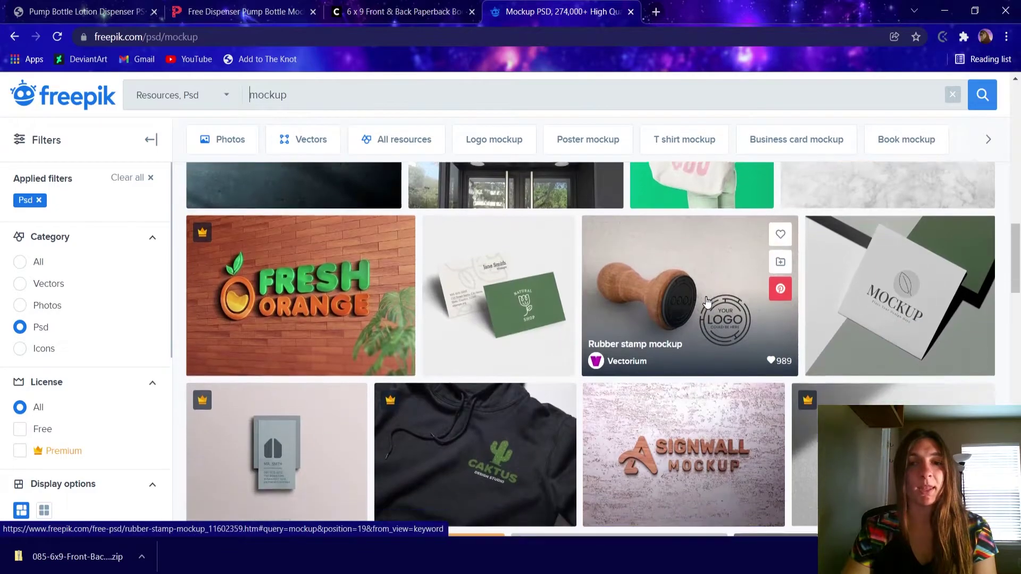
scroll(706, 298, down, 3)
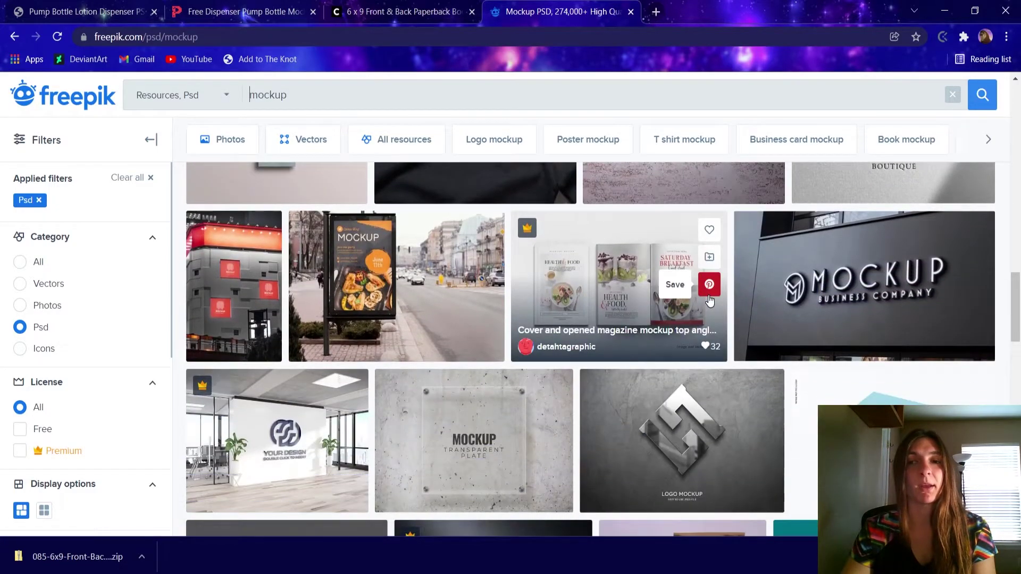
scroll(712, 296, down, 3)
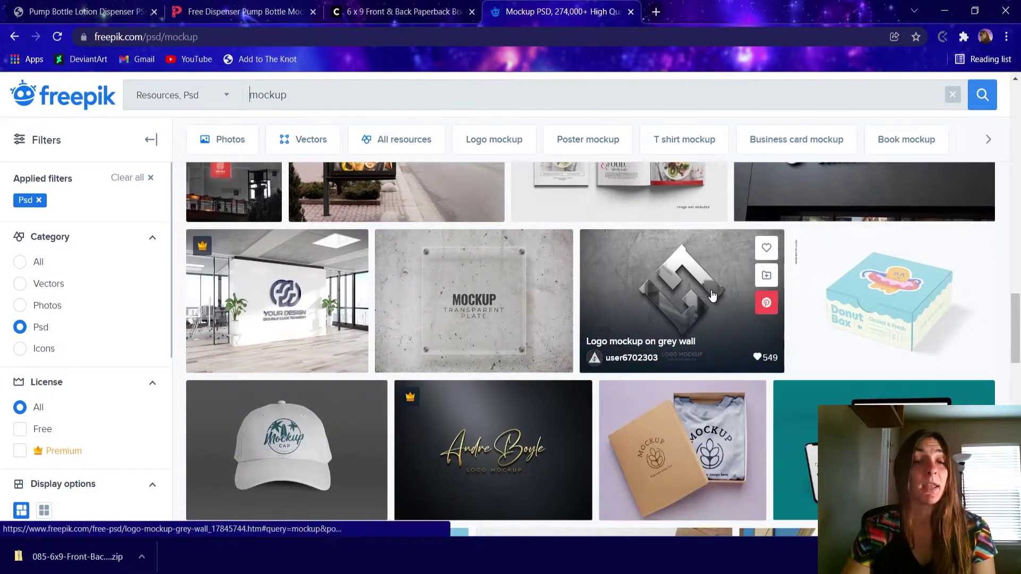
scroll(660, 307, down, 2)
scroll(647, 307, down, 5)
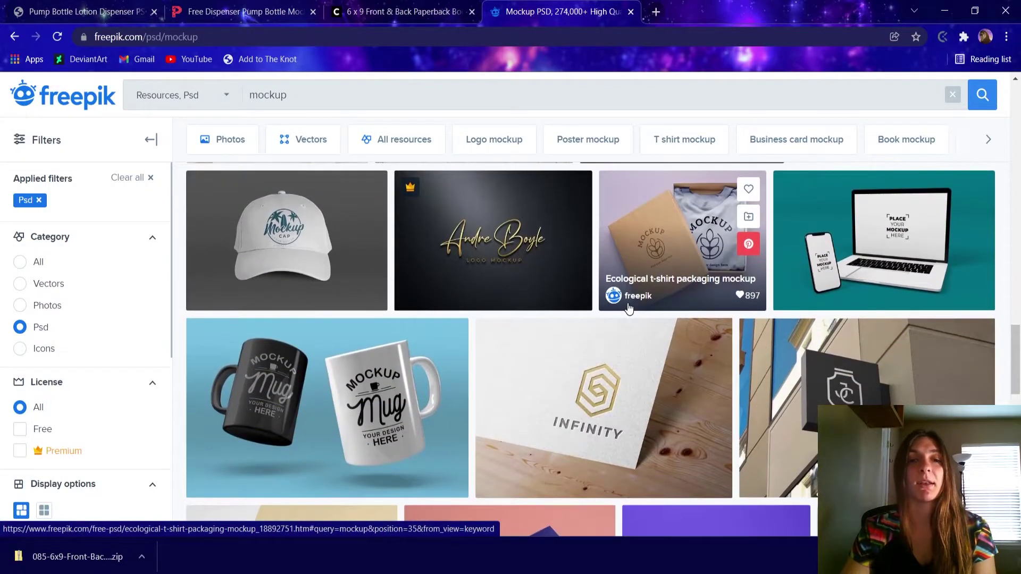
scroll(647, 307, up, 9)
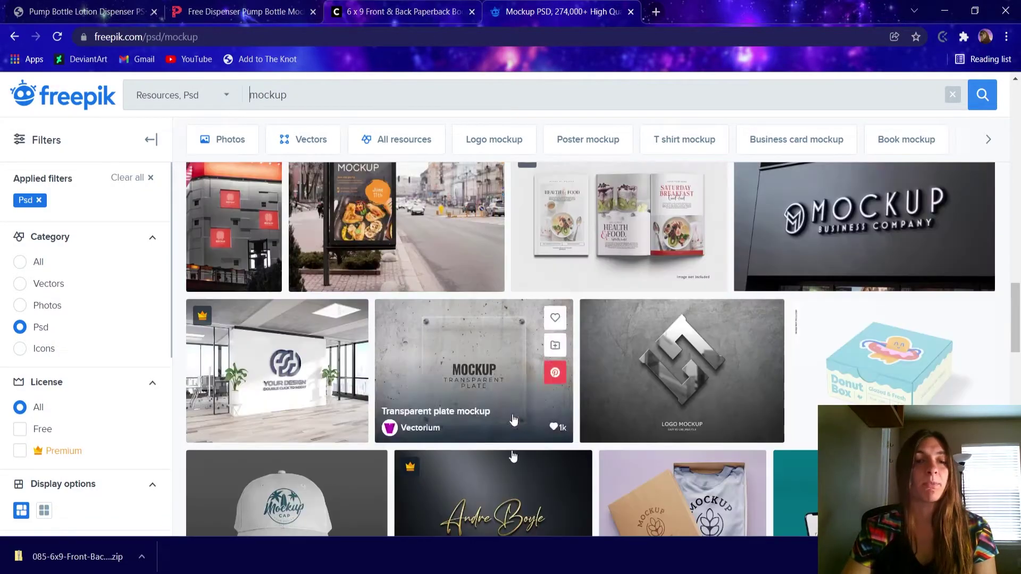
- Open the downloaded 085-6x9 zip archive, show its full file names and select 085-6x9-Front-Back-Paperback-COVERVAULT.psd
click(141, 557)
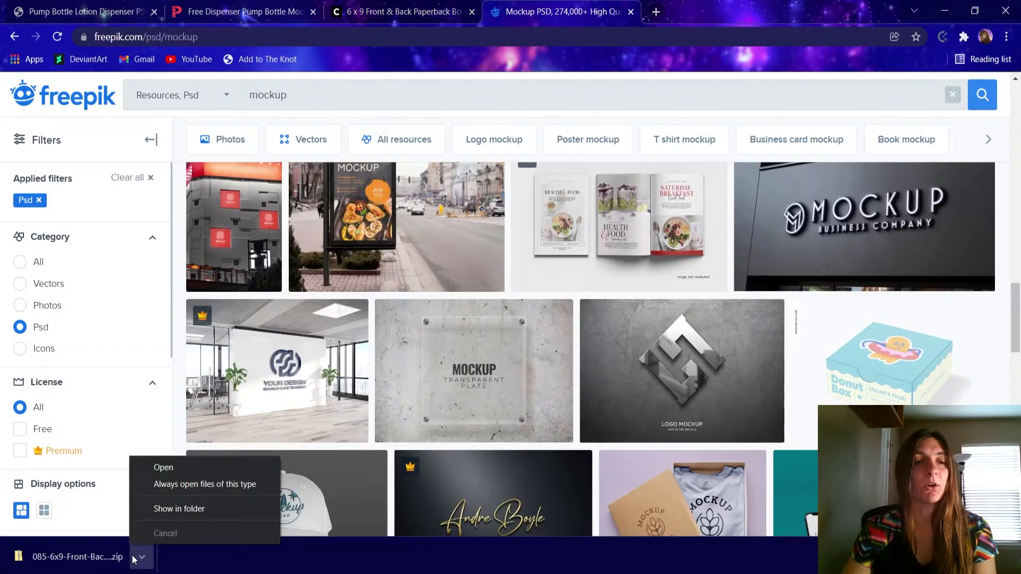
click(150, 469)
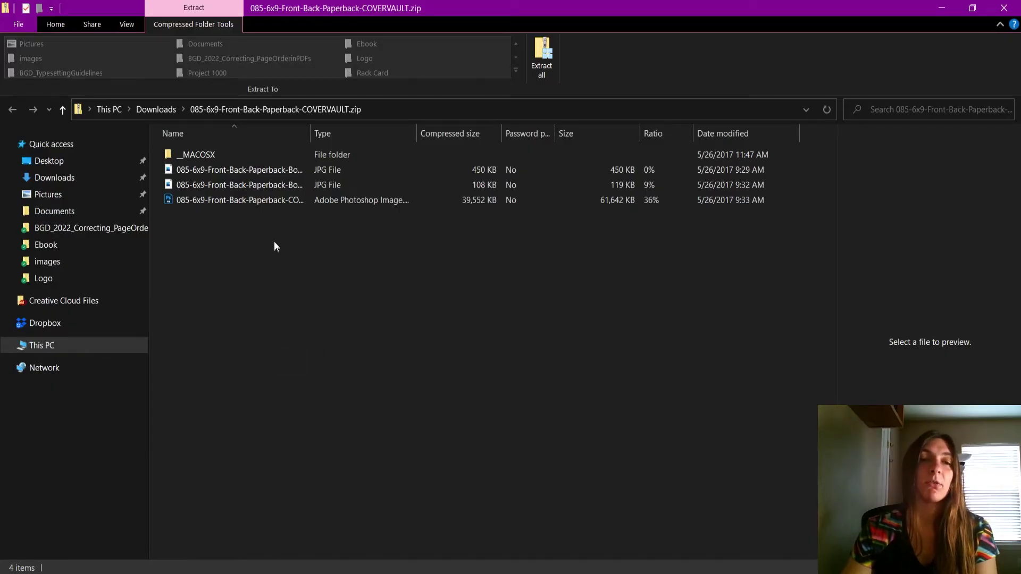
click(211, 154)
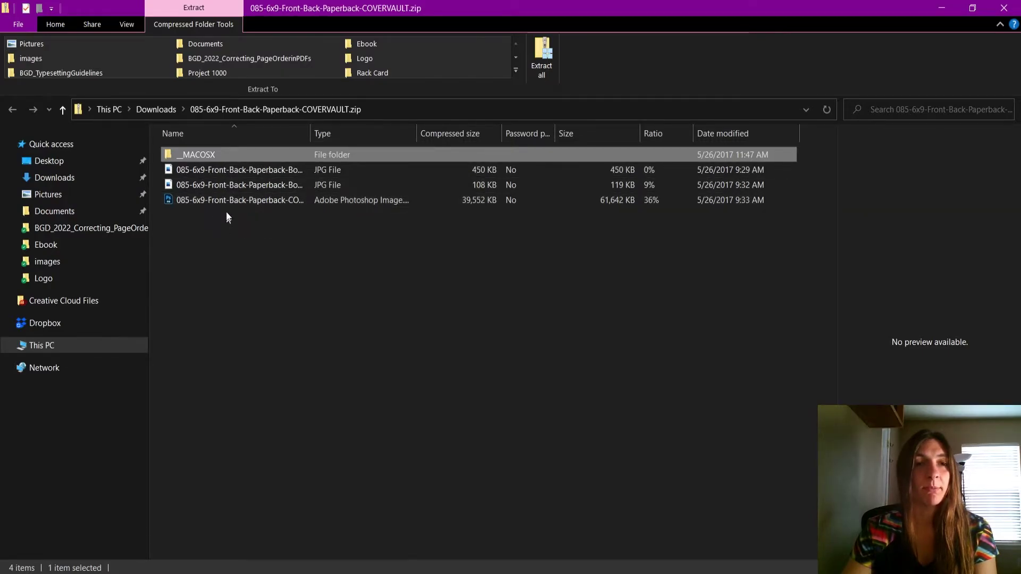
drag(310, 133, 398, 133)
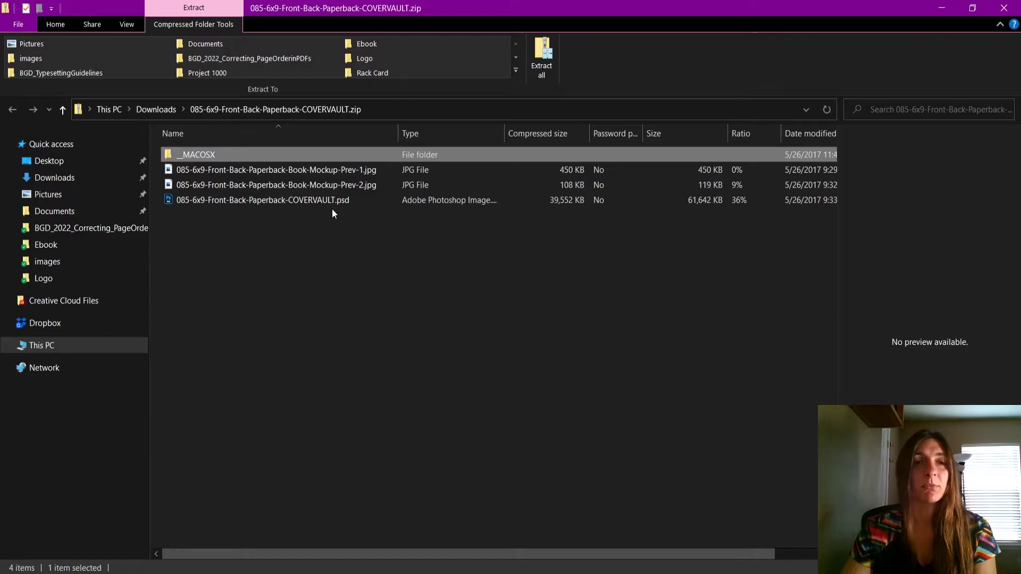
click(328, 201)
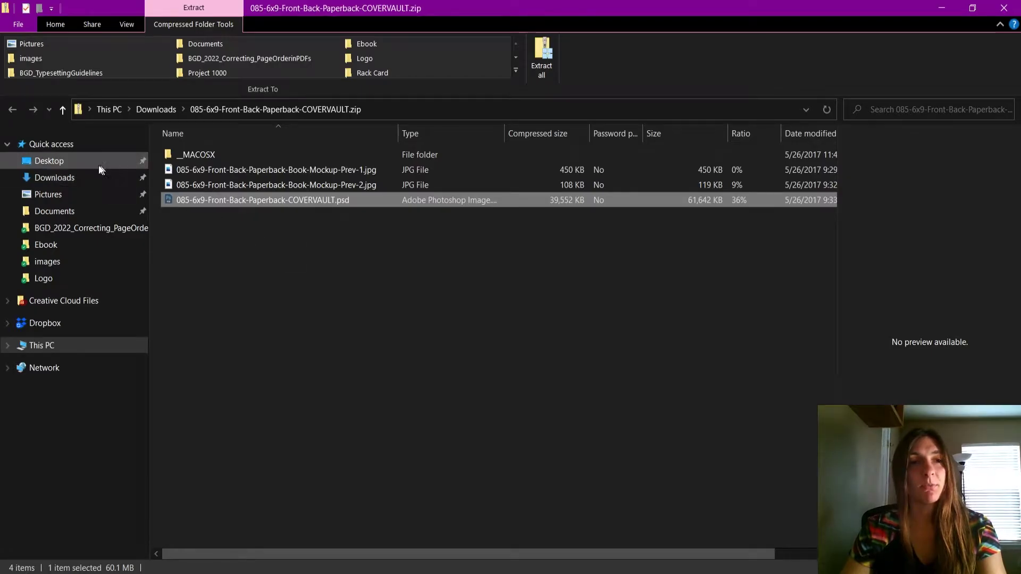
- Switch to the mockup PSD in Photoshop and open the contents of the Front Cover smart object in the Front Book group
key(alt+Tab)
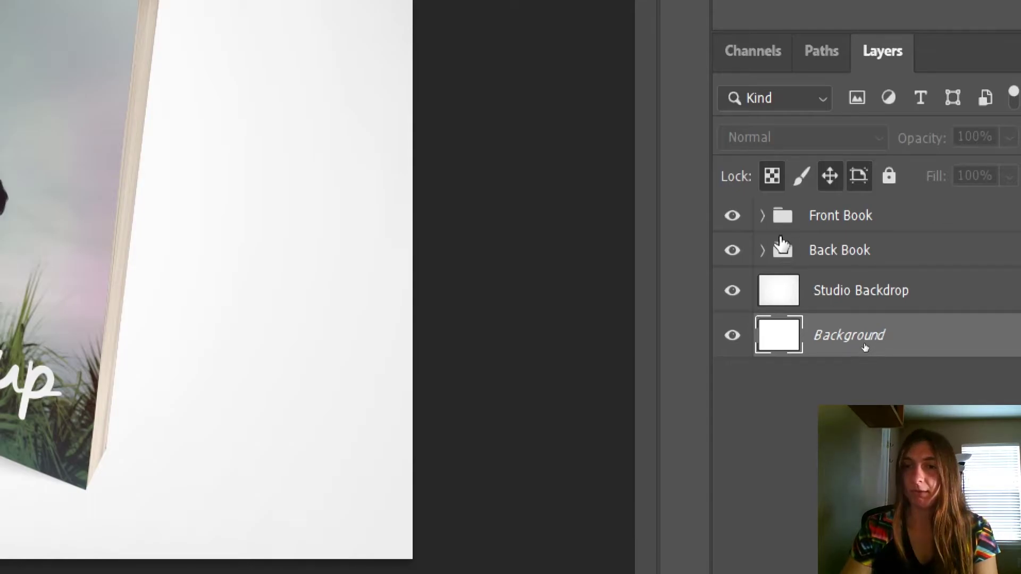
click(761, 216)
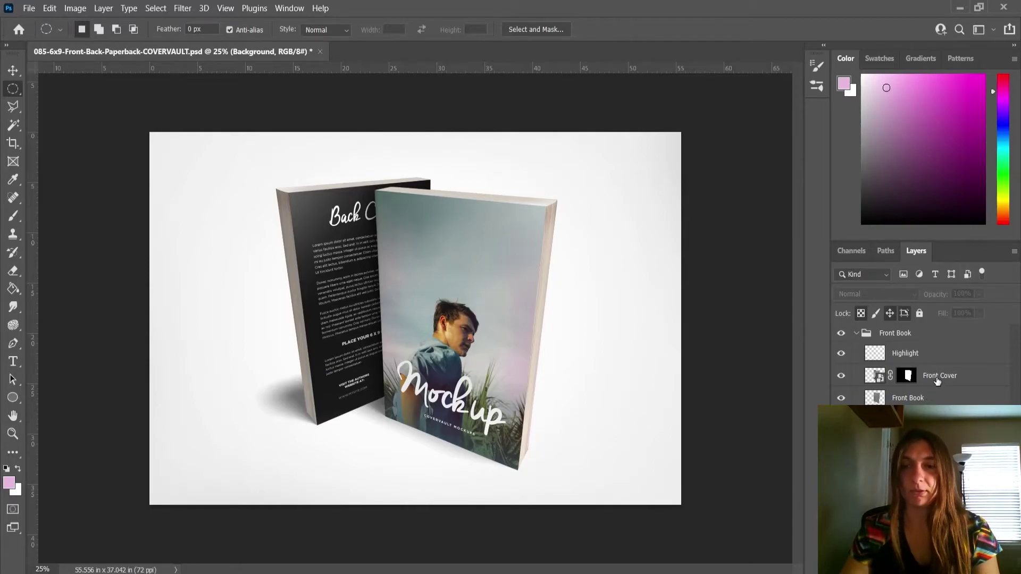
click(955, 378)
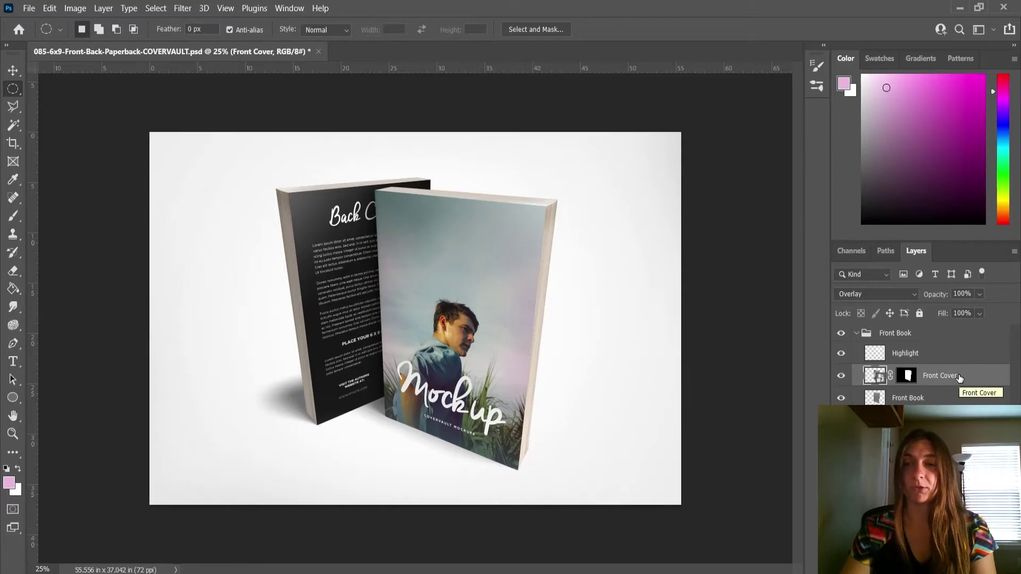
right_click(942, 376)
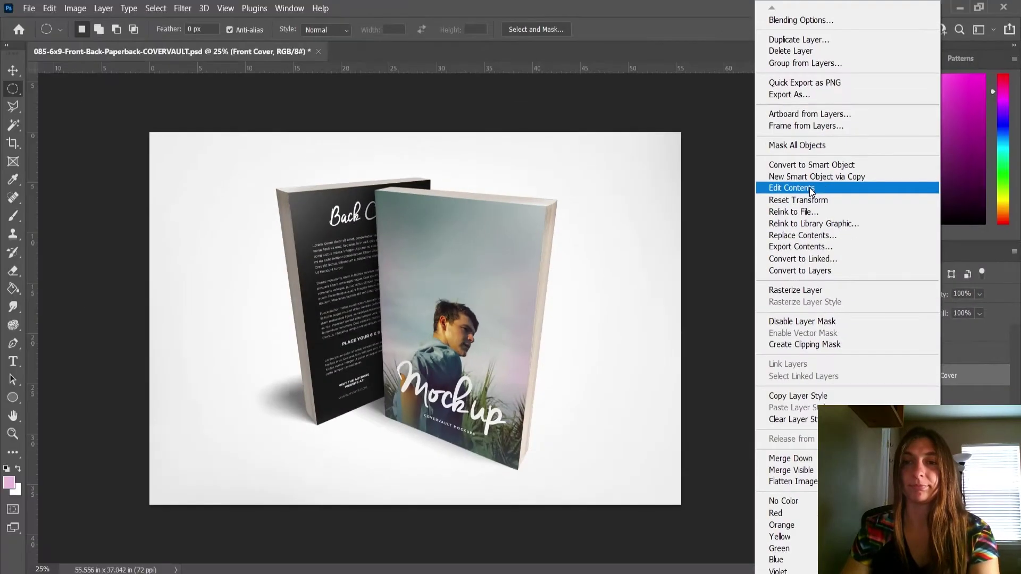
click(811, 190)
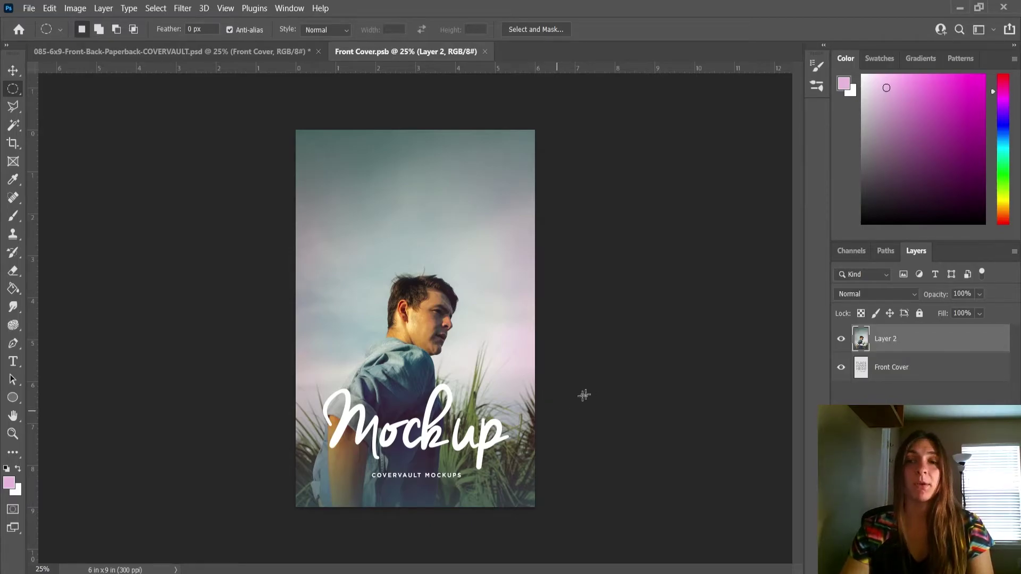
- Place 2021_KDP-Front_FINAL.jpg embedded, scaled to fill the front cover, and save the smart object to update the mockup
click(31, 8)
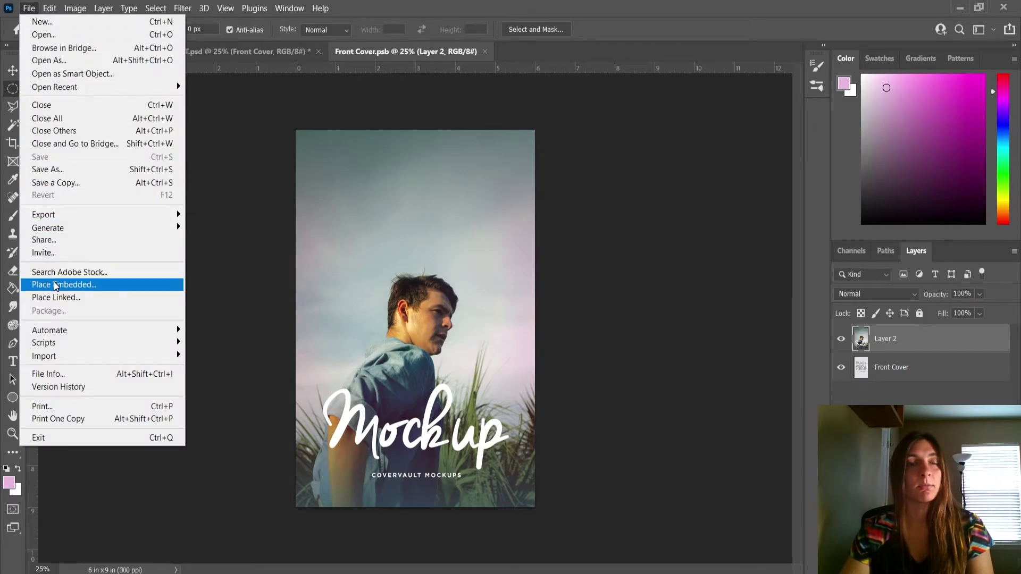
click(53, 285)
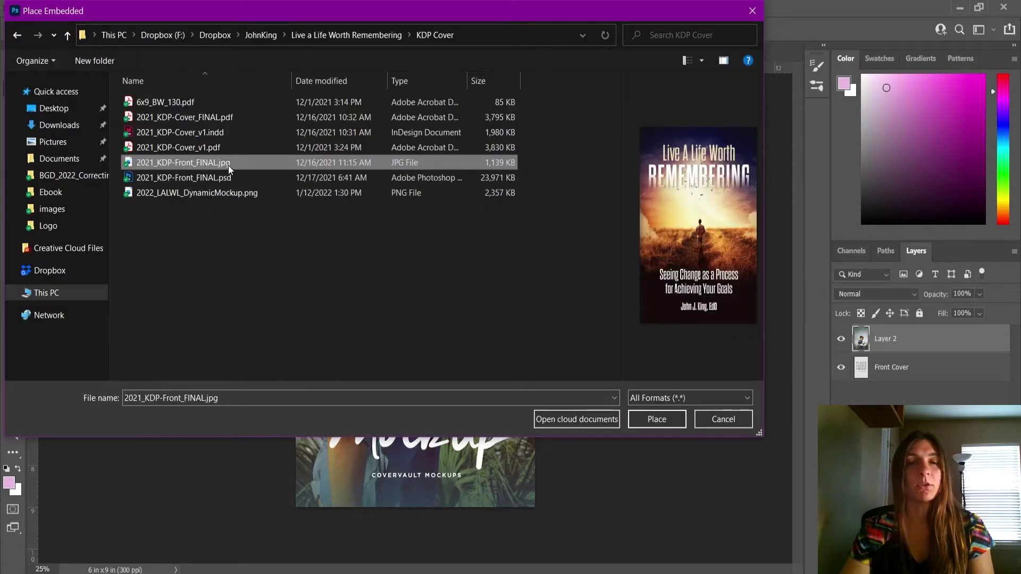
click(656, 423)
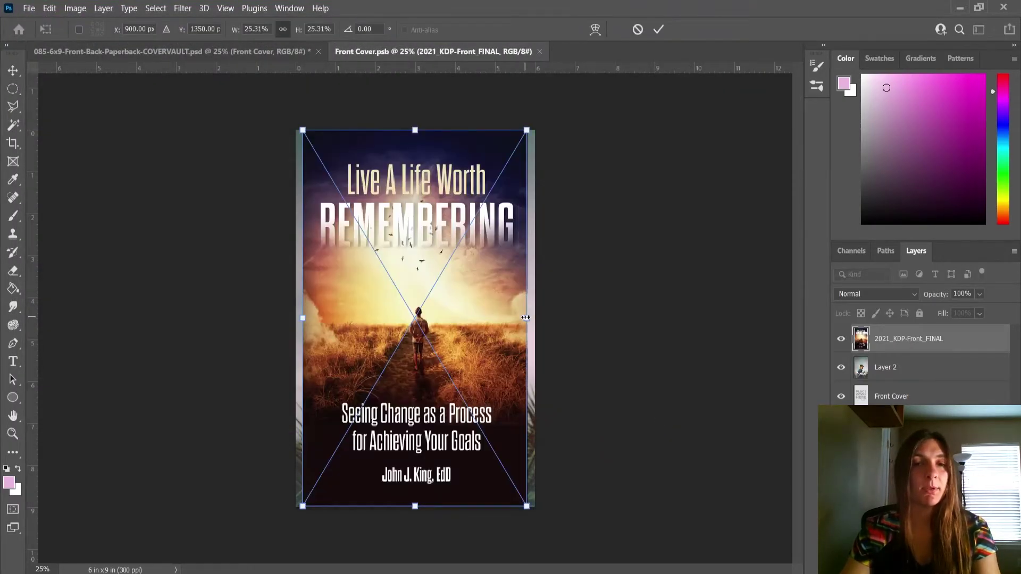
drag(526, 317, 526, 317)
key(Return)
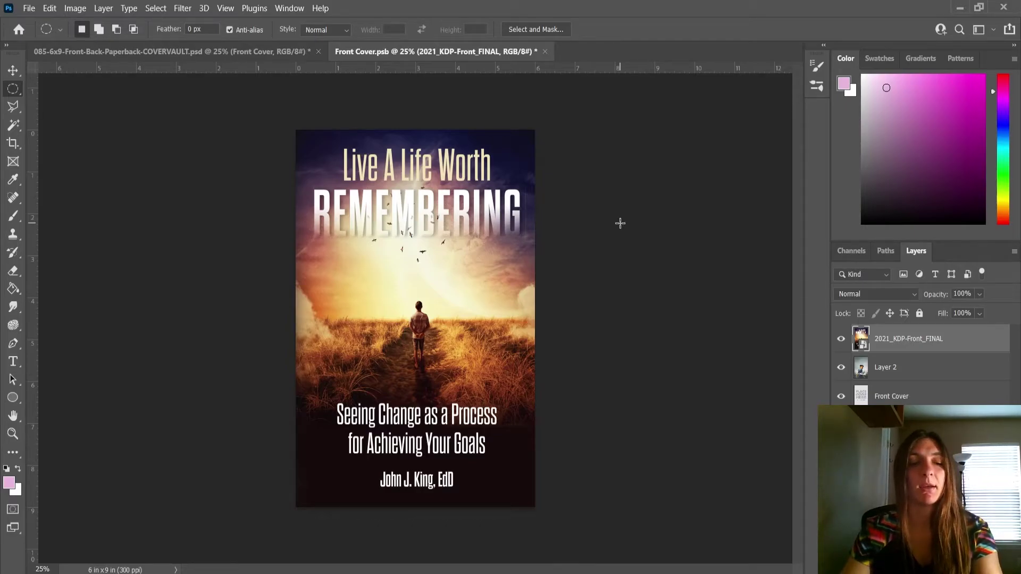
key(ctrl+s)
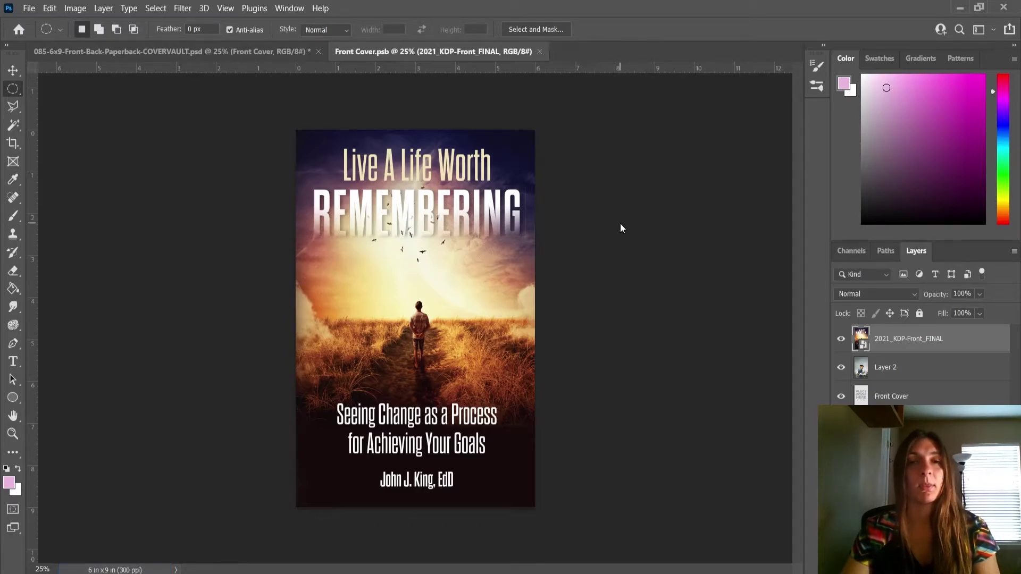
click(219, 53)
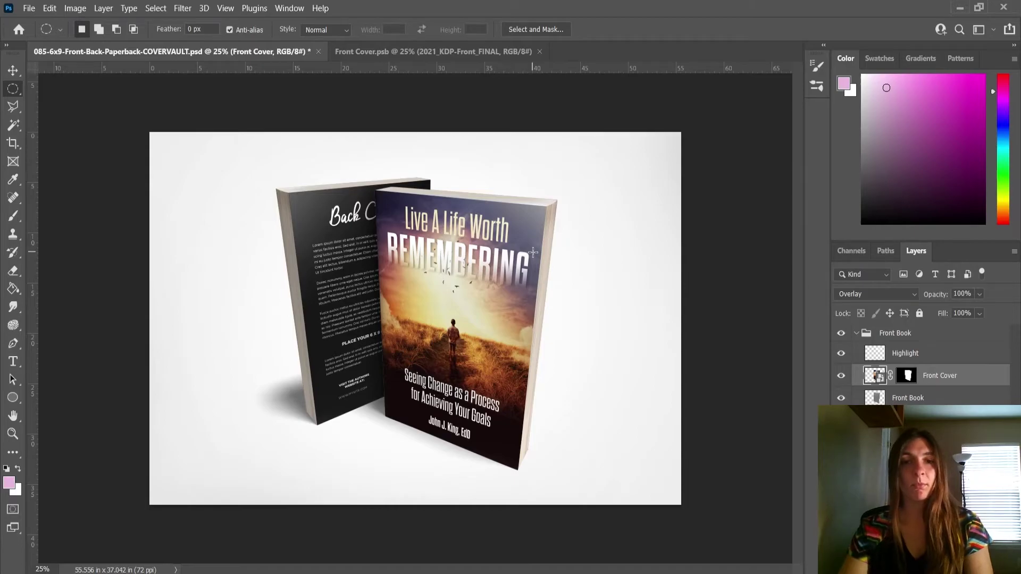
- Collapse the Front Book group and open the contents of the Back Cover smart object in the Back Book group
click(856, 334)
click(856, 351)
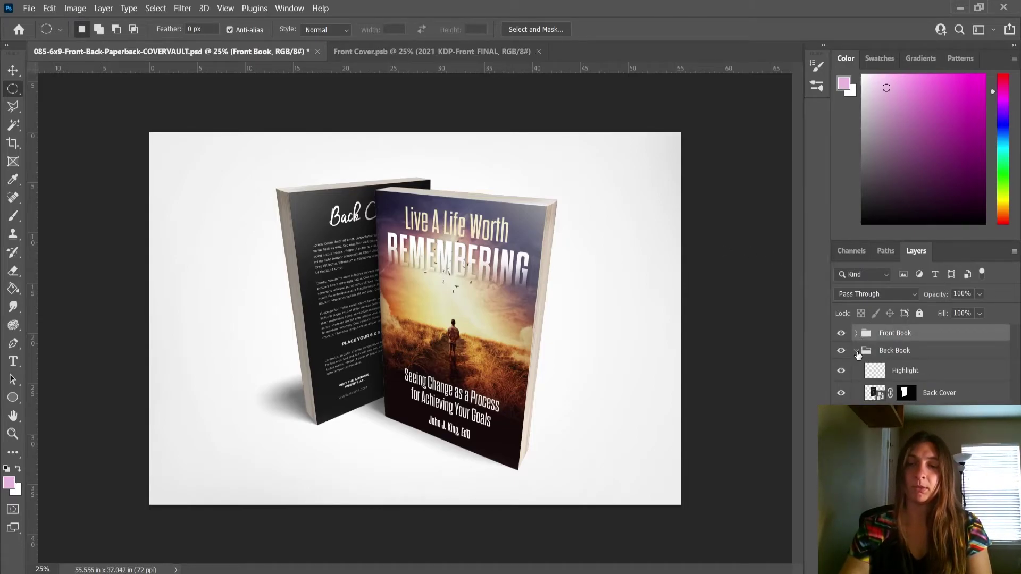
click(951, 393)
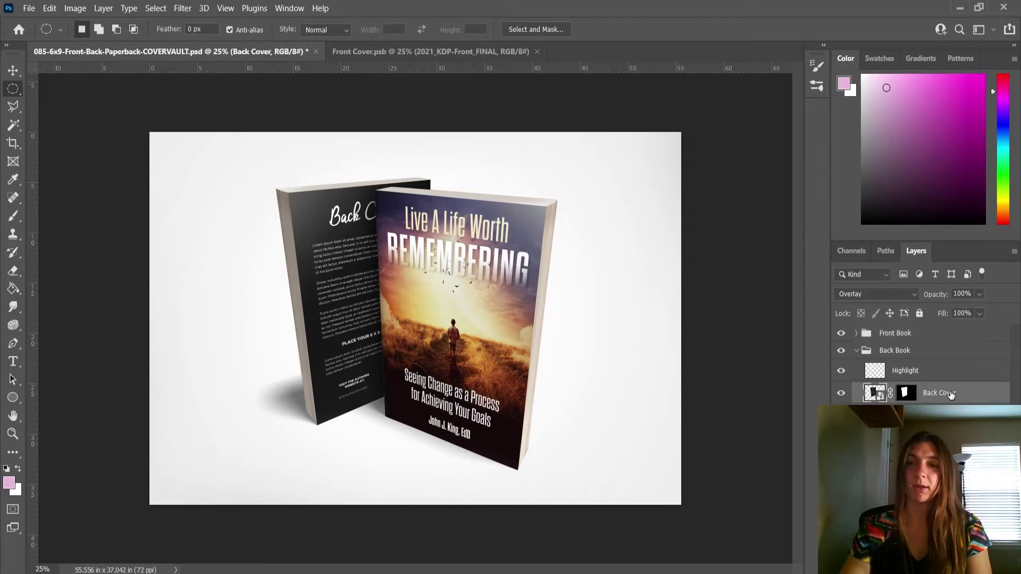
right_click(949, 391)
click(808, 189)
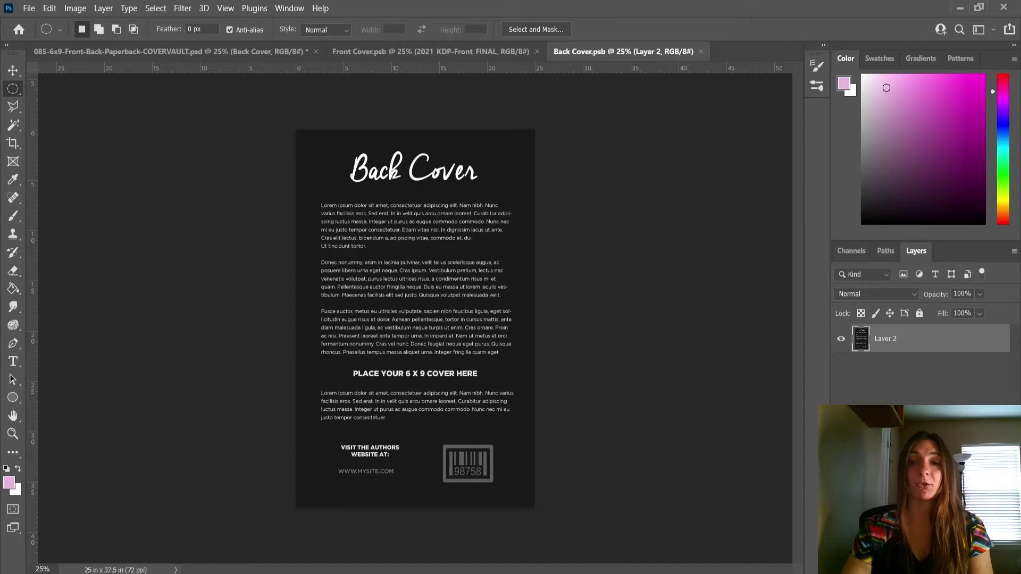
- Add a new layer above the back cover artwork and scribble on its upper part with a size 10 magenta brush
key(ctrl+shift+alt+n)
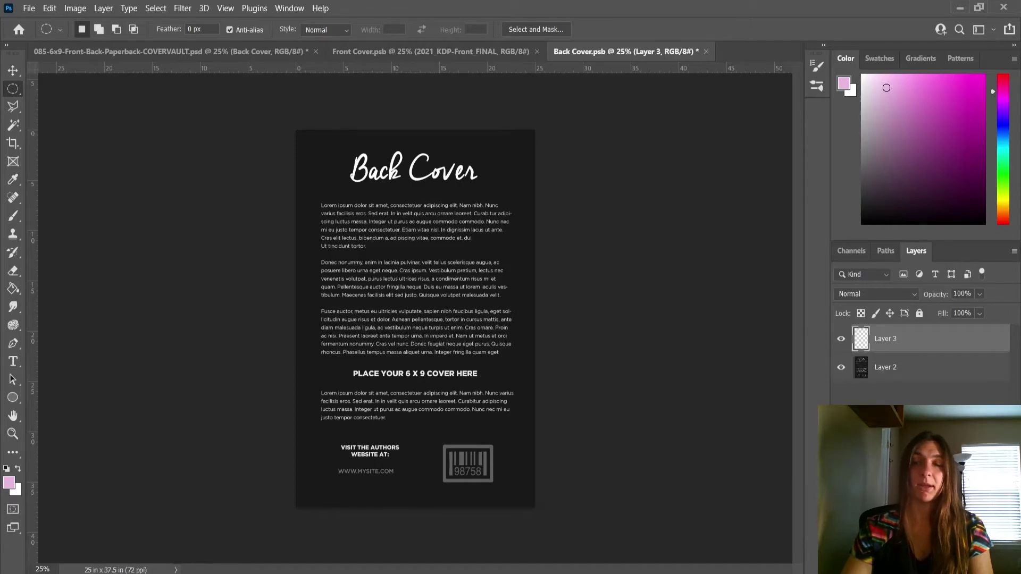
drag(956, 116, 971, 102)
key(b)
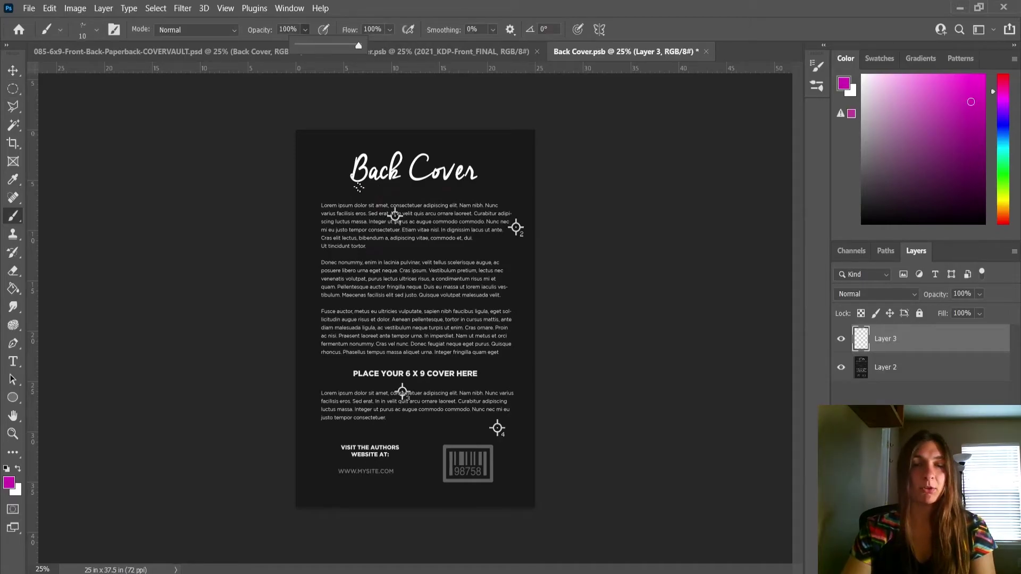
mouse_move(365, 187)
mouse_down()
mouse_move(337, 230)
mouse_move(315, 267)
mouse_up()
drag(331, 212, 315, 271)
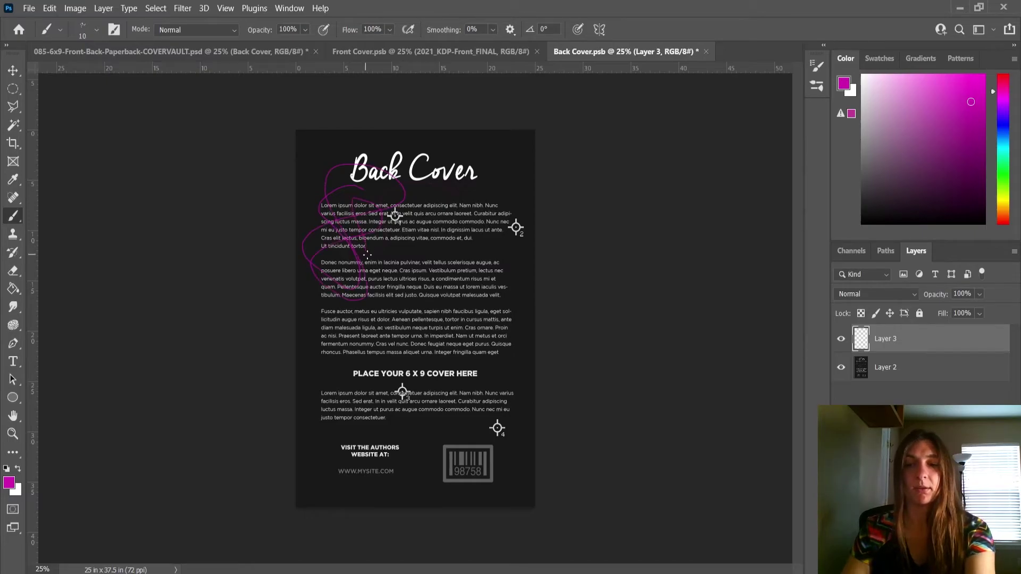
- Paint thick magenta loops down the back cover with a size 90 brush, and save the smart object to update the mockup
key(bracketright)
key(bracketright)
key(bracketright)
key(bracketright)
key(bracketright)
key(bracketright)
key(bracketright)
key(bracketright)
mouse_move(367, 239)
mouse_down()
mouse_move(354, 194)
mouse_move(408, 274)
mouse_move(313, 226)
mouse_move(439, 228)
mouse_move(320, 238)
mouse_move(426, 159)
mouse_move(419, 330)
mouse_move(351, 471)
mouse_move(377, 313)
mouse_move(470, 422)
mouse_move(496, 336)
mouse_move(462, 425)
mouse_up()
key(ctrl+s)
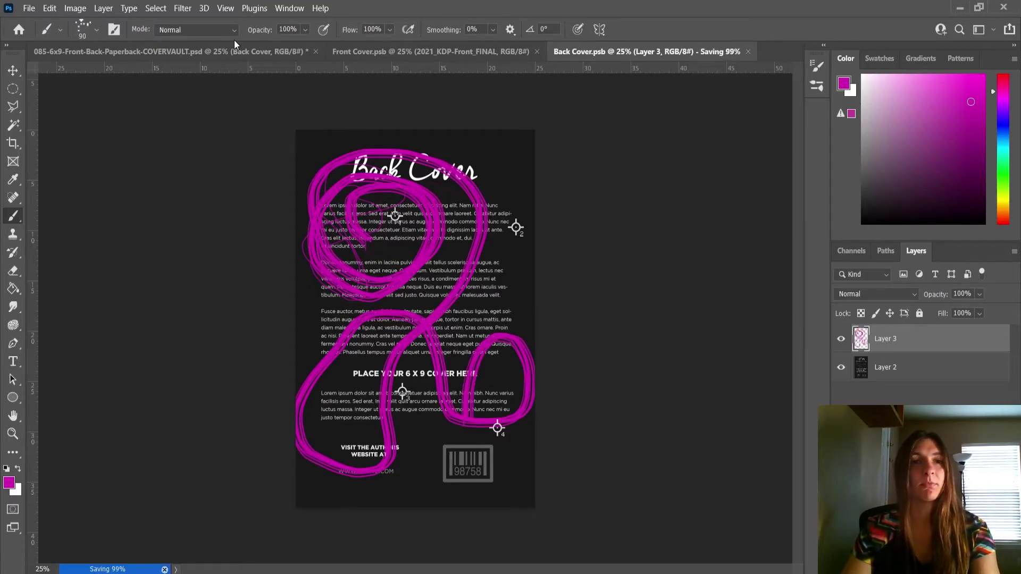
click(216, 49)
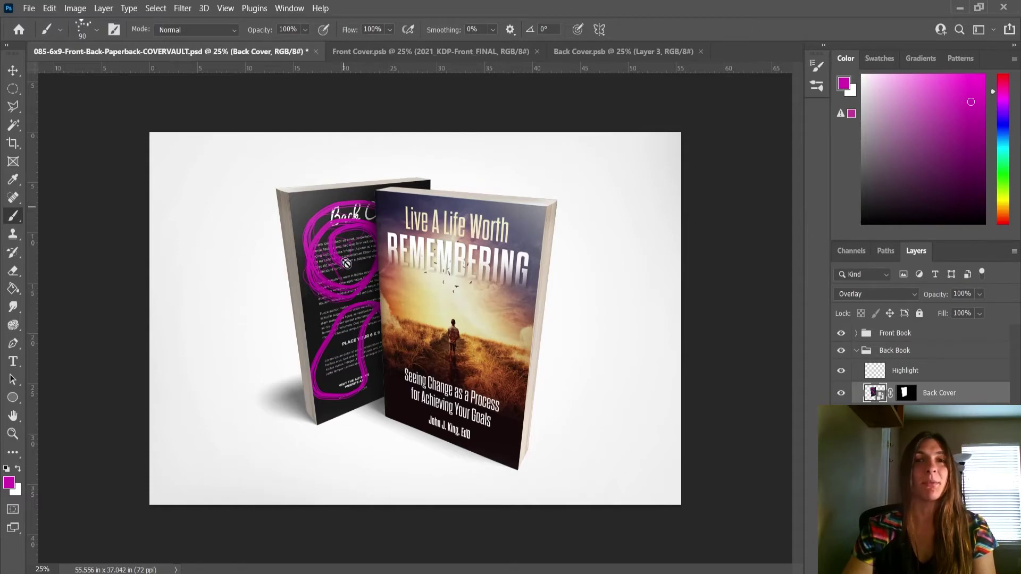
- Add a new layer above the Front Book group in the book mockup and name it Overlay
click(601, 52)
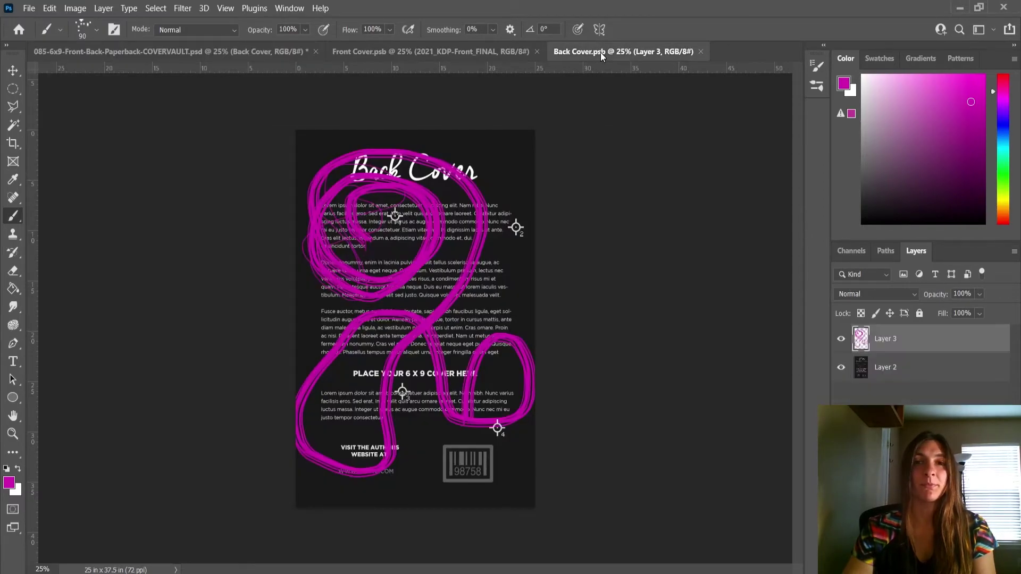
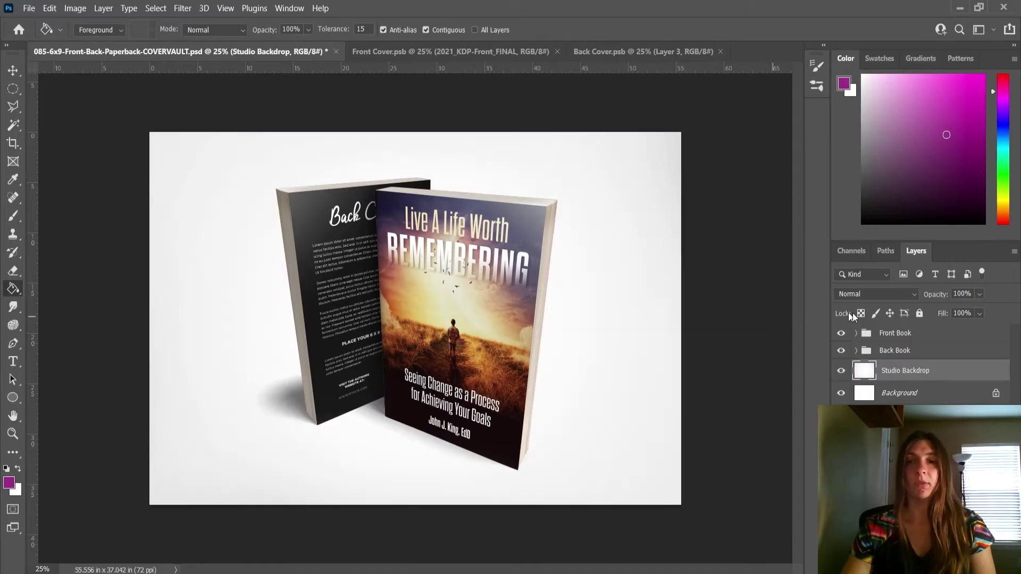
click(904, 333)
key(ctrl+shift+alt+n)
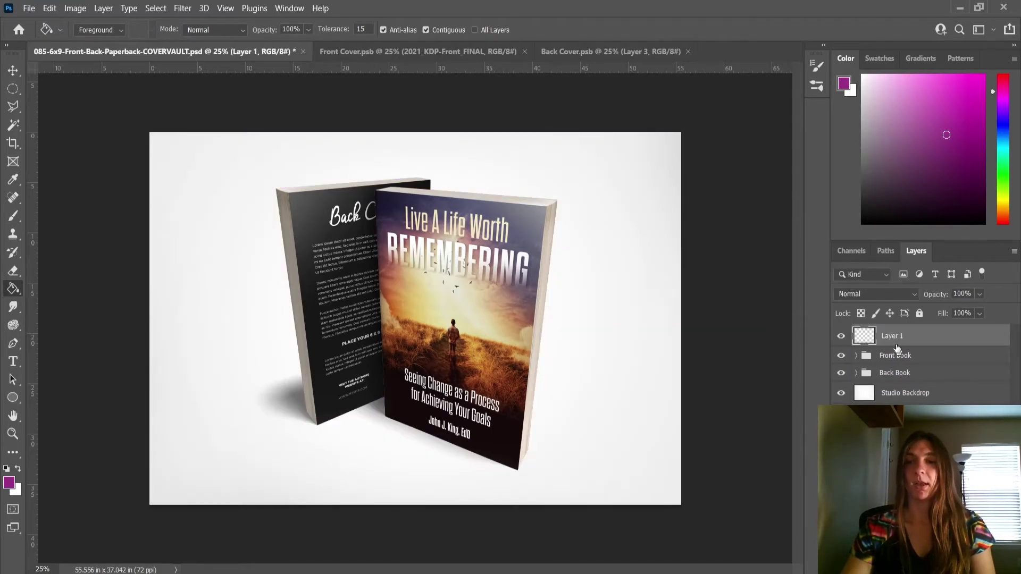
double_click(894, 335)
text(Overlay)
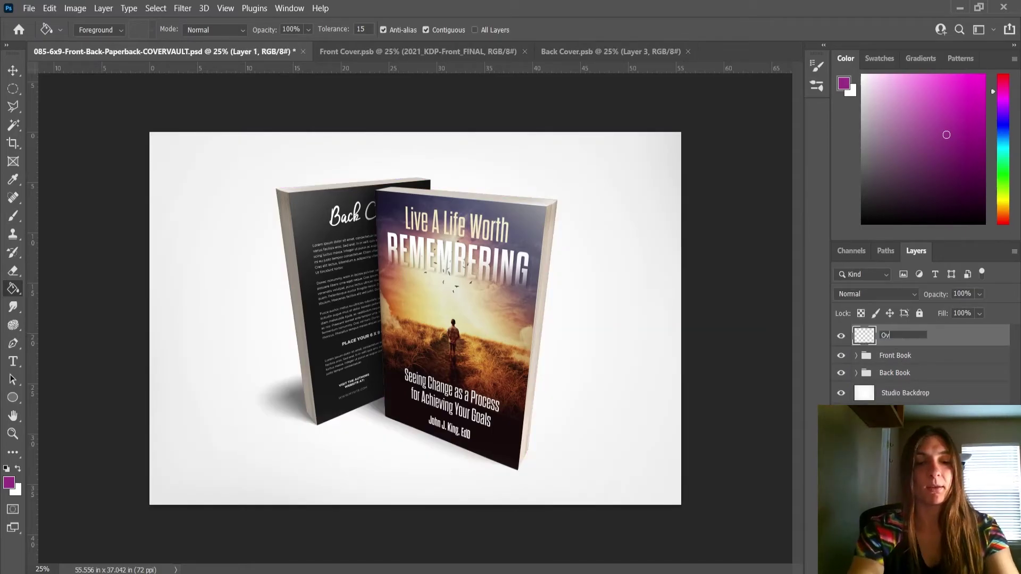
key(Return)
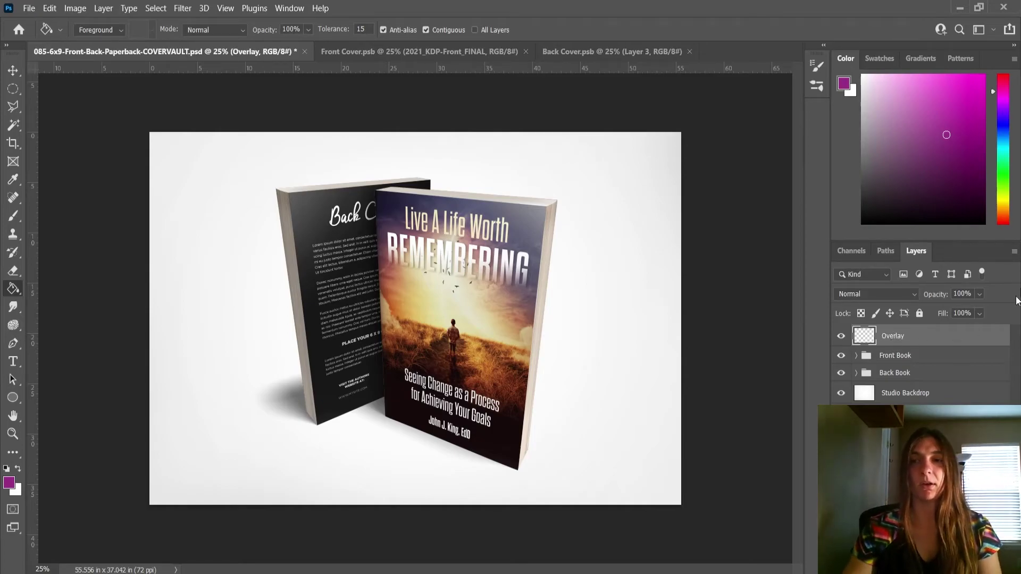
- Draw a pale yellow to transparent linear gradient on the Overlay layer, from the canvas's upper-left corner towards the front book
click(1003, 203)
drag(922, 117, 880, 62)
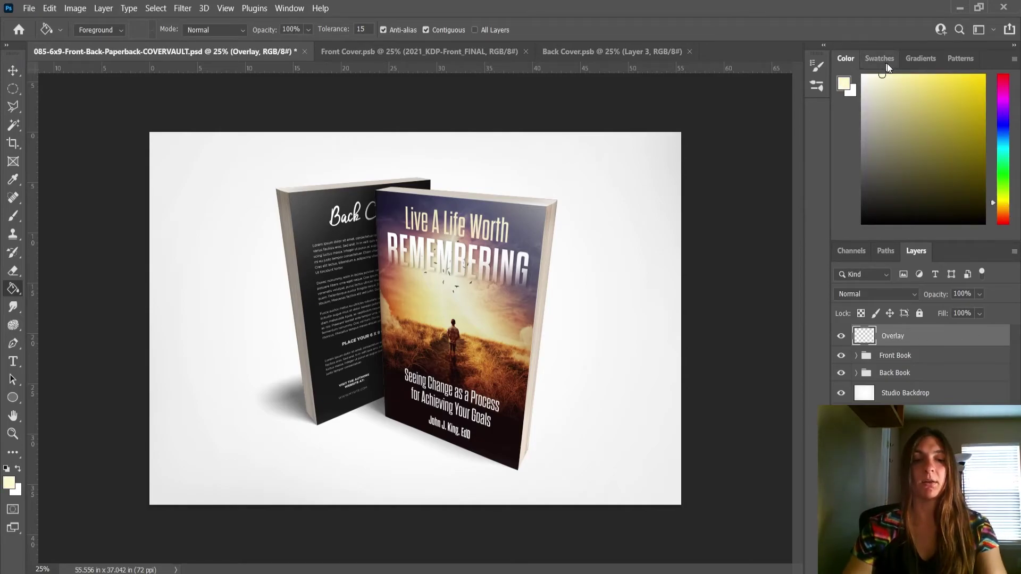
key(shift+g)
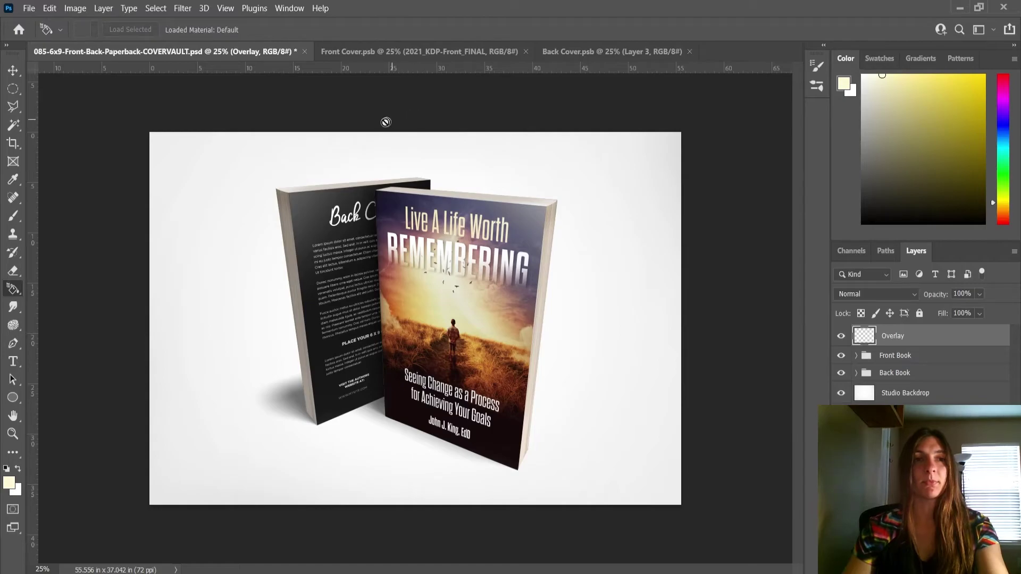
key(shift+g)
drag(264, 96, 439, 369)
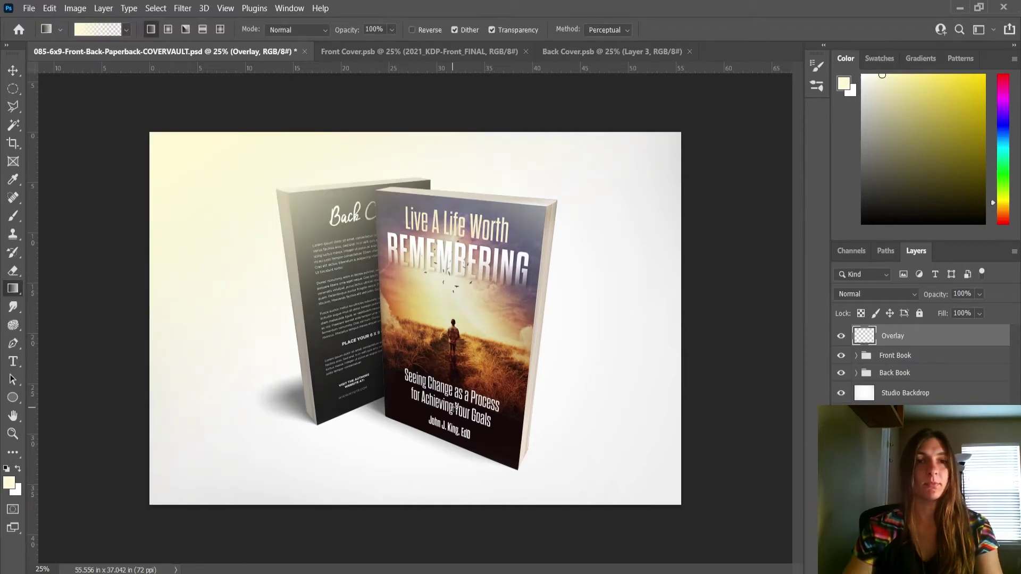
- Add a dark blue to transparent linear gradient to the Overlay layer, from the canvas's lower-right corner towards the book title
click(1003, 129)
drag(927, 158, 960, 175)
drag(694, 524, 456, 229)
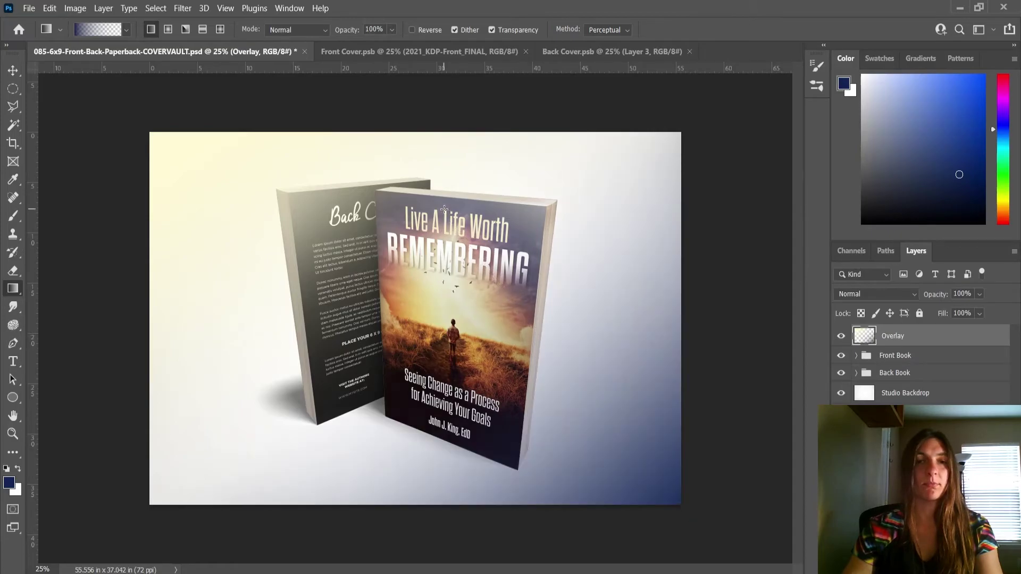
- Set the Overlay layer's blend mode to Overlay and its opacity to 55%, and compare the mockup with and without it
click(893, 291)
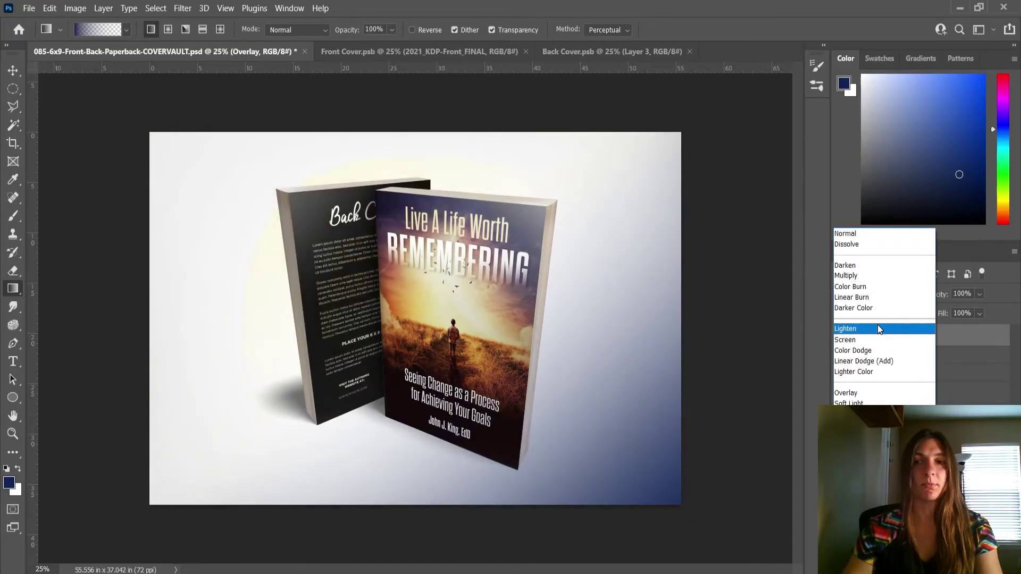
click(863, 393)
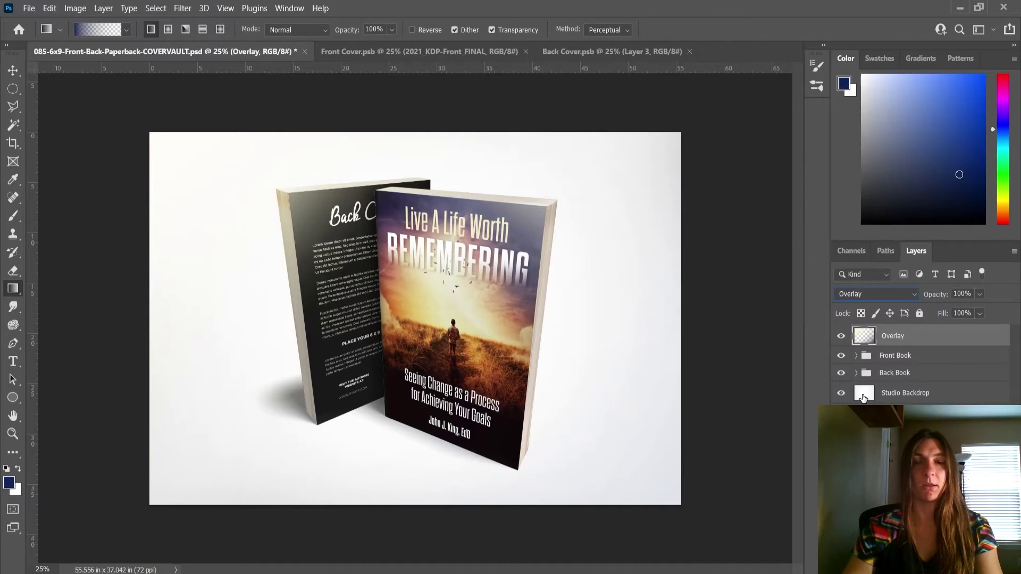
click(978, 295)
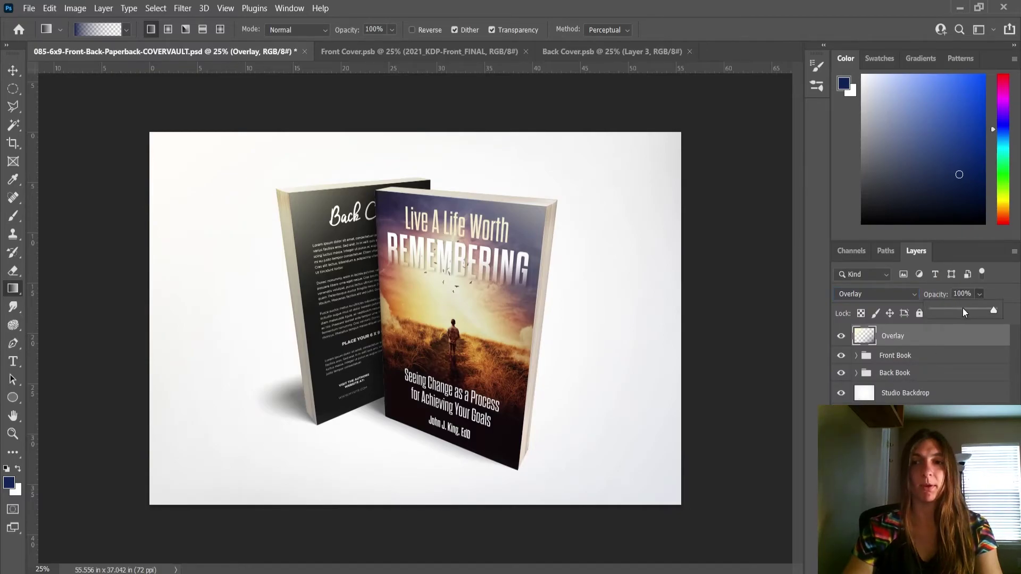
click(966, 310)
click(842, 337)
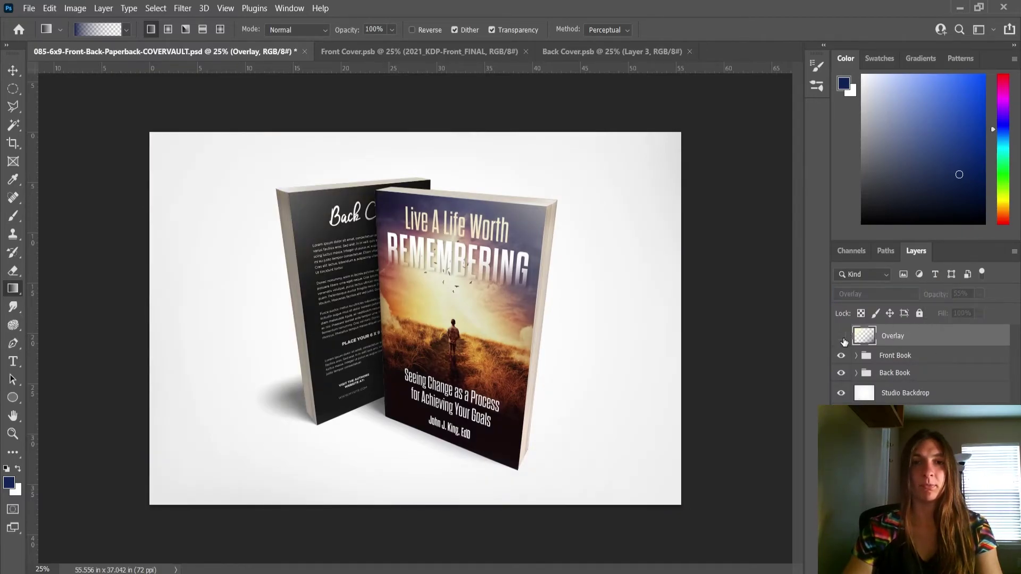
click(841, 337)
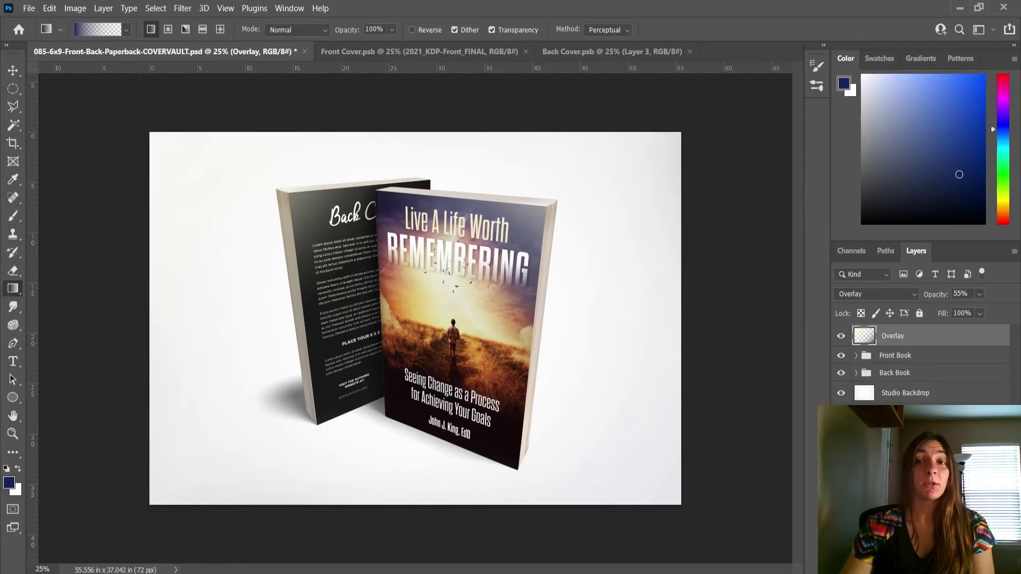
- Hide the Studio Backdrop layer and try to shift the Overlay layer slightly to the right with the Move tool
click(840, 393)
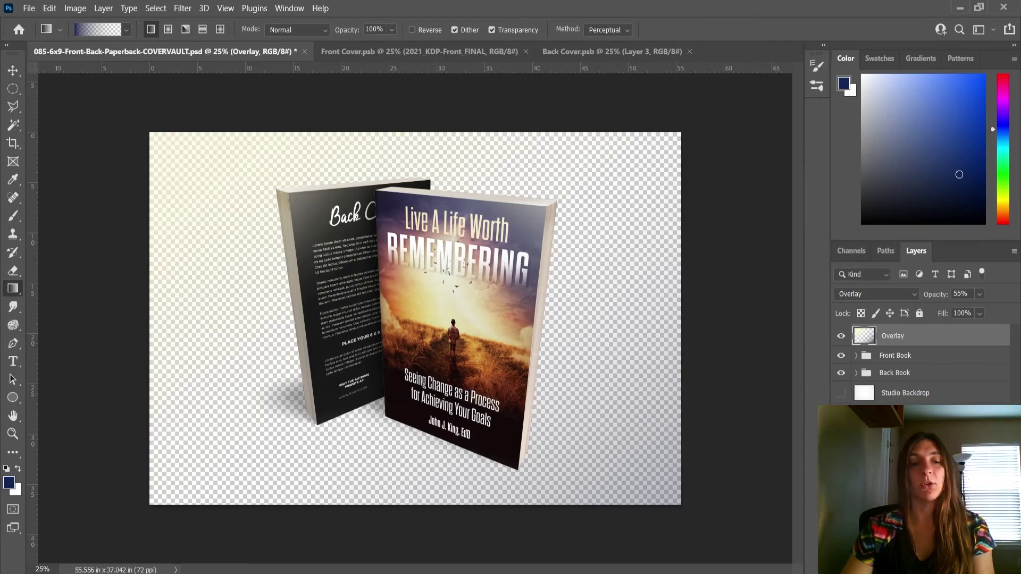
key(v)
drag(526, 293, 567, 296)
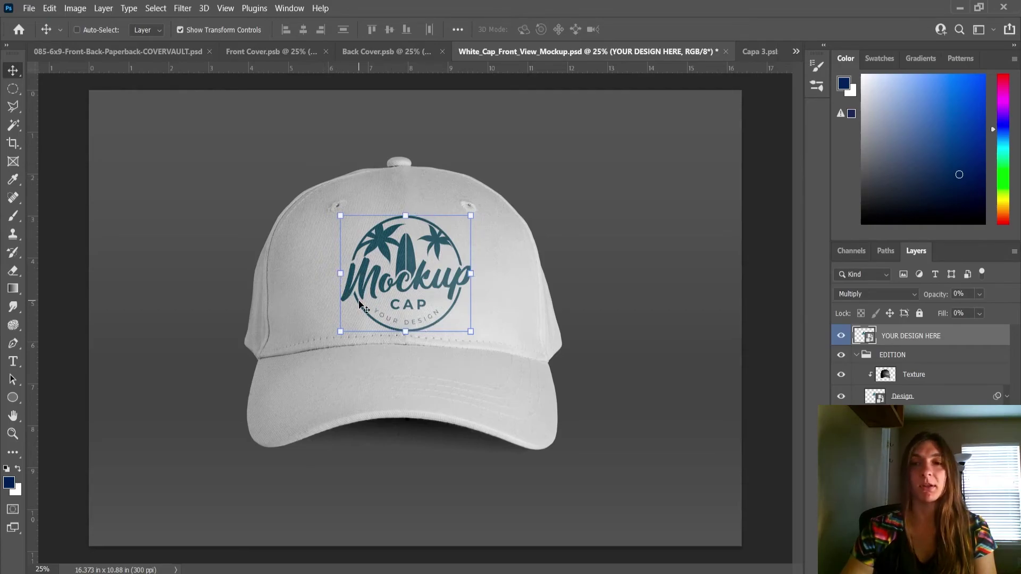
- Open the contents of the cap mockup's YOUR DESIGN HERE smart object, add an empty layer and delete the sample logo layer
right_click(906, 339)
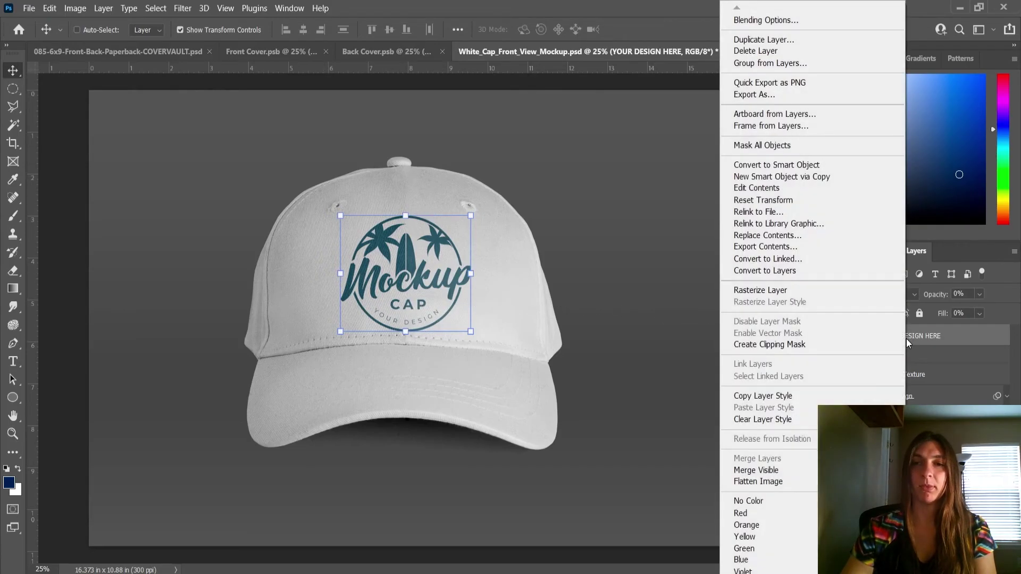
click(815, 191)
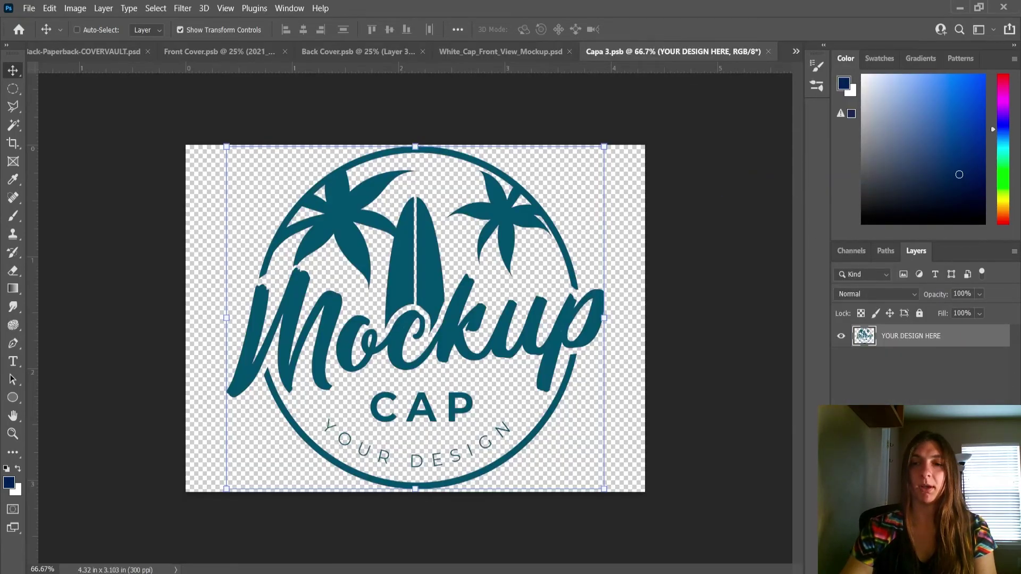
key(ctrl+shift+alt+n)
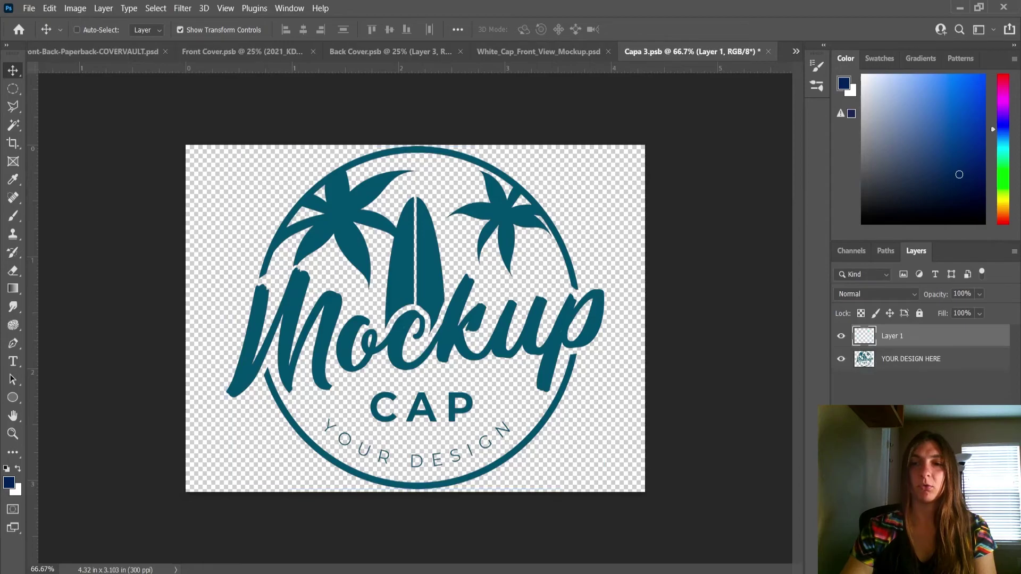
click(919, 362)
key(Delete)
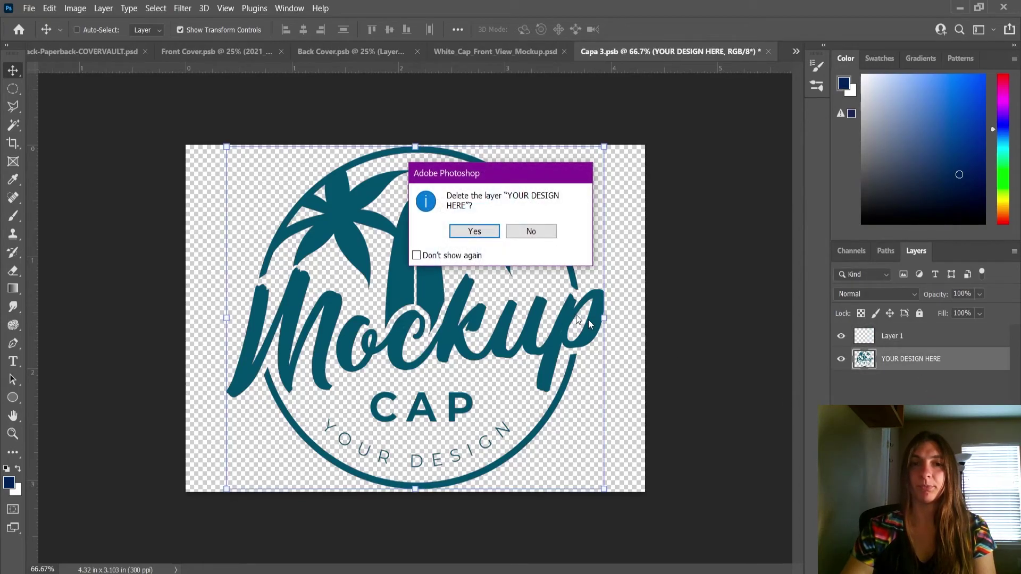
click(484, 229)
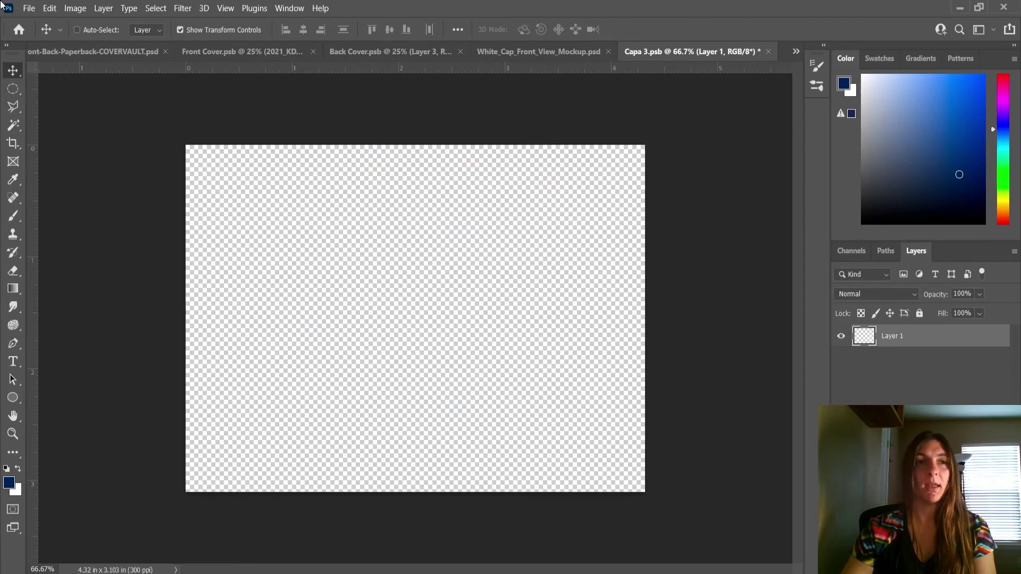
- Place BGD_Icon_abstract embedded in the emptied smart object, save it, and show the updated cap mockup without transform controls
click(29, 8)
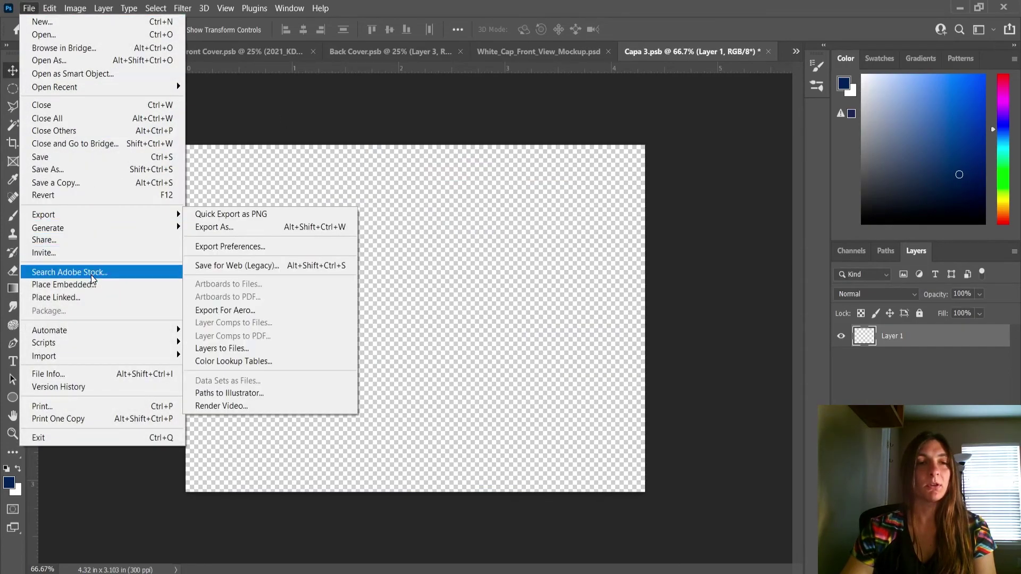
click(90, 284)
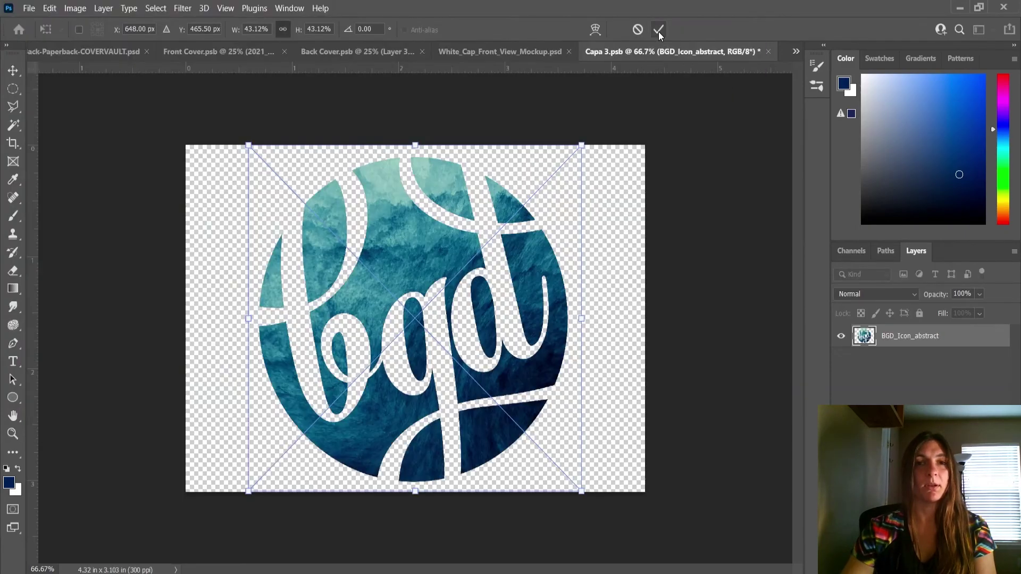
click(659, 31)
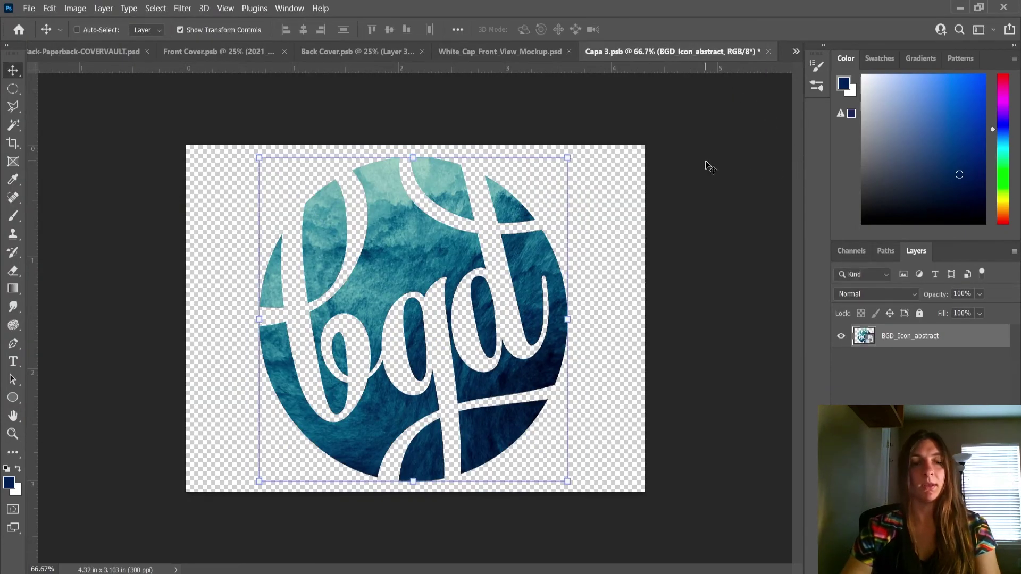
key(ctrl+s)
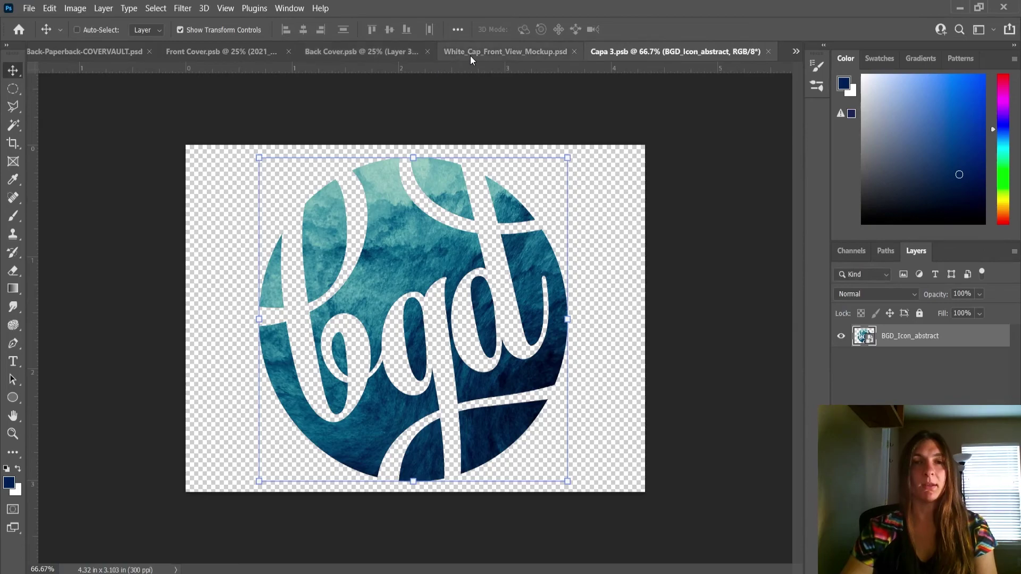
click(470, 55)
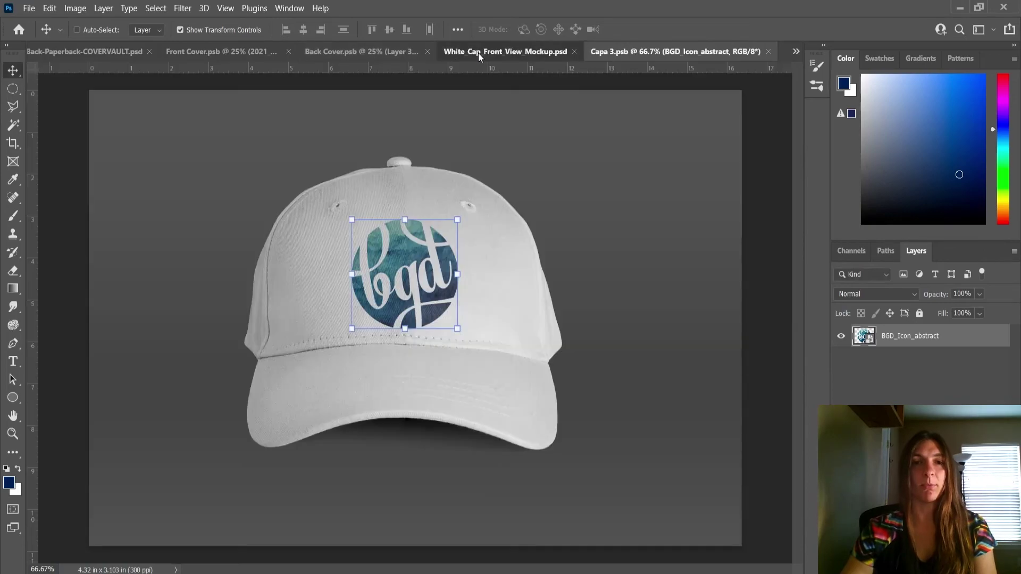
click(14, 89)
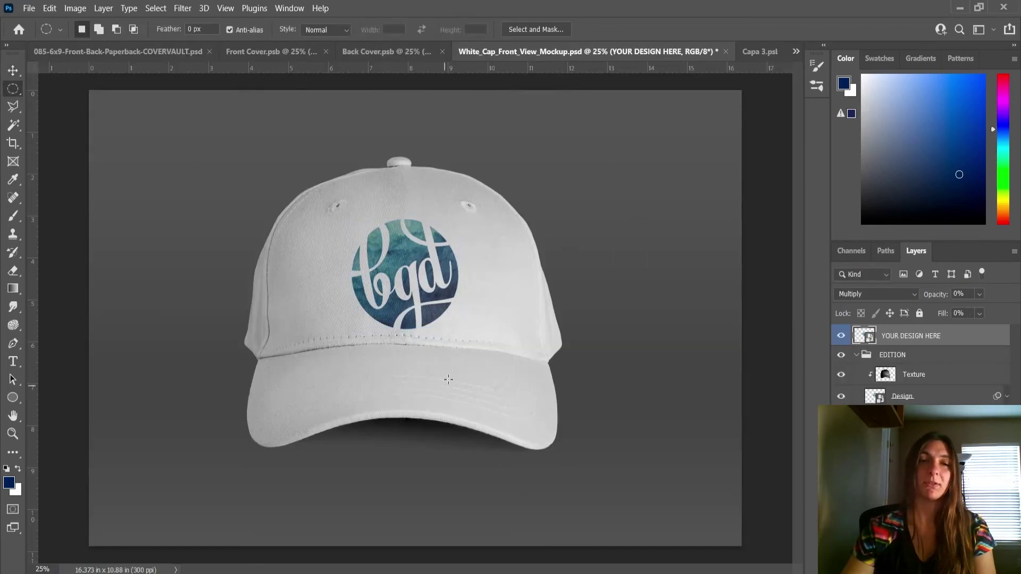